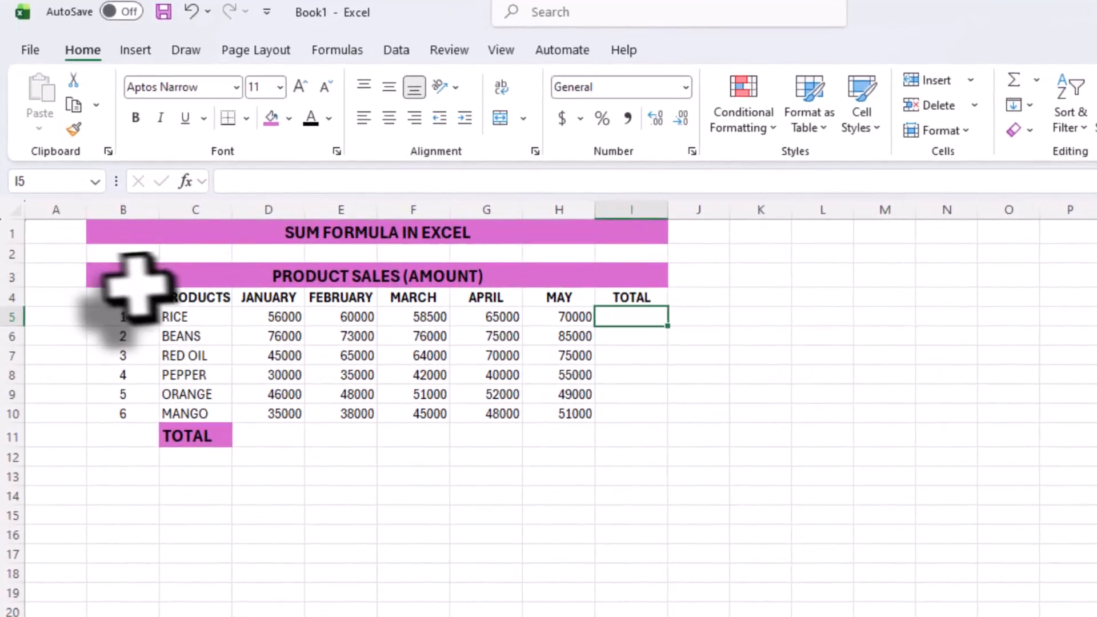
# Total the RICE sales from January to May in I5 with the formula =SUM(D5:H5).
pyautogui.click(377, 427)
pyautogui.moveTo(270, 327); pyautogui.dragTo(568, 326)
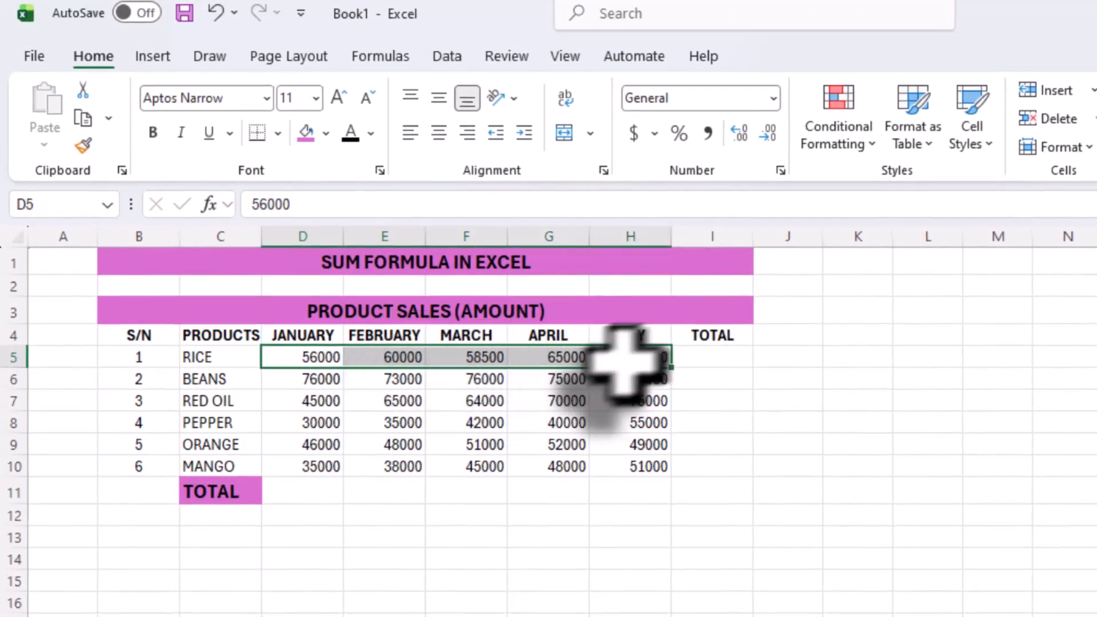
pyautogui.click(727, 359)
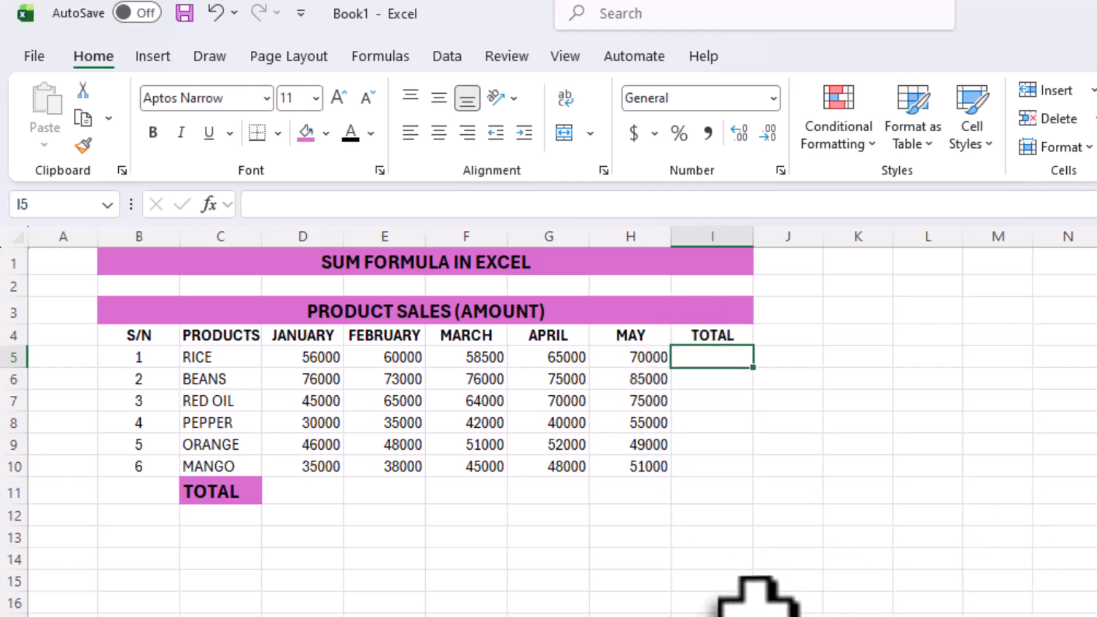
pyautogui.write('=SUM')
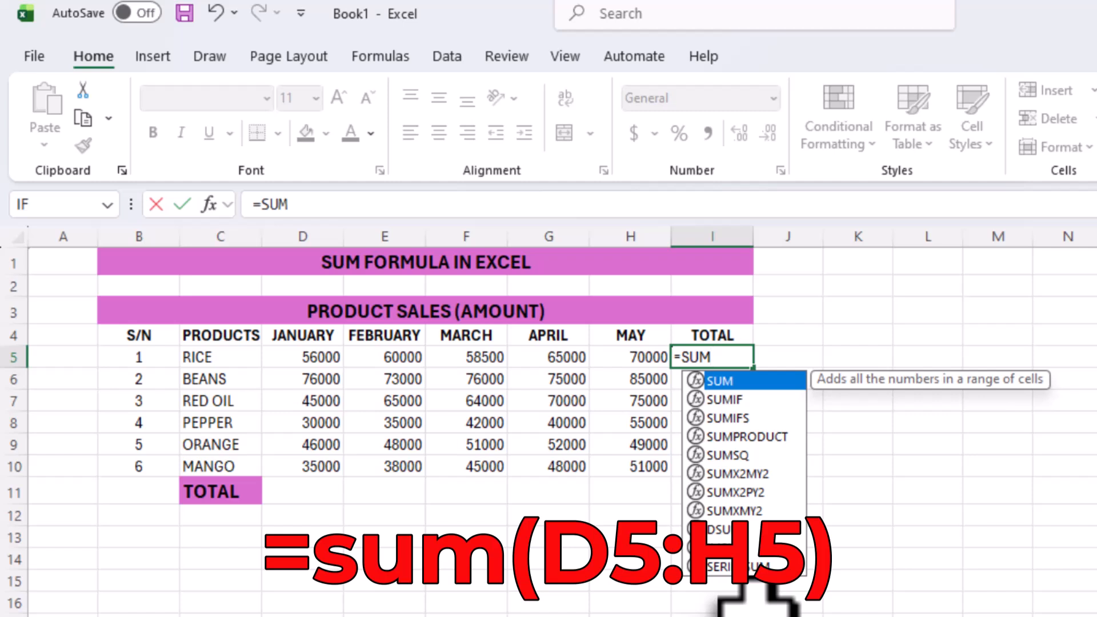
pyautogui.write('(')
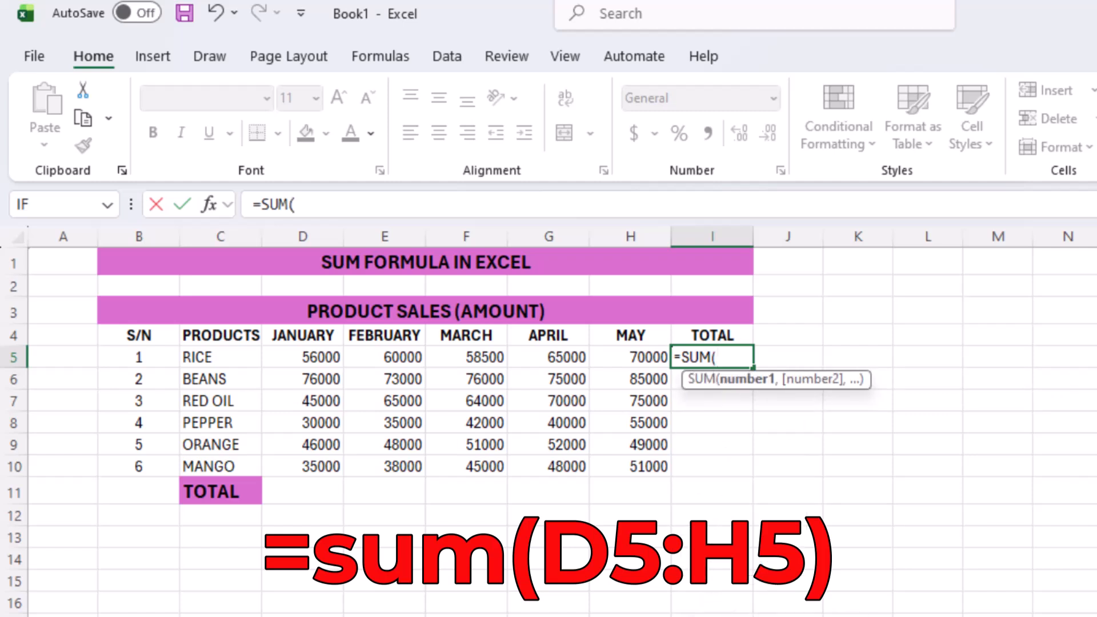
pyautogui.moveTo(306, 352); pyautogui.dragTo(657, 356)
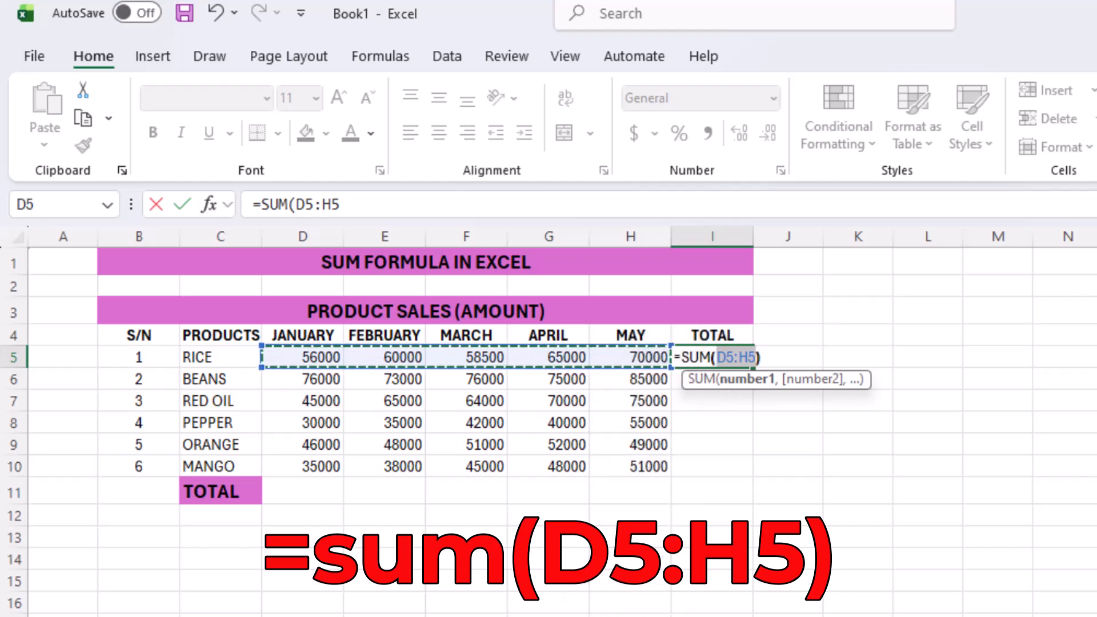
pyautogui.write(')')
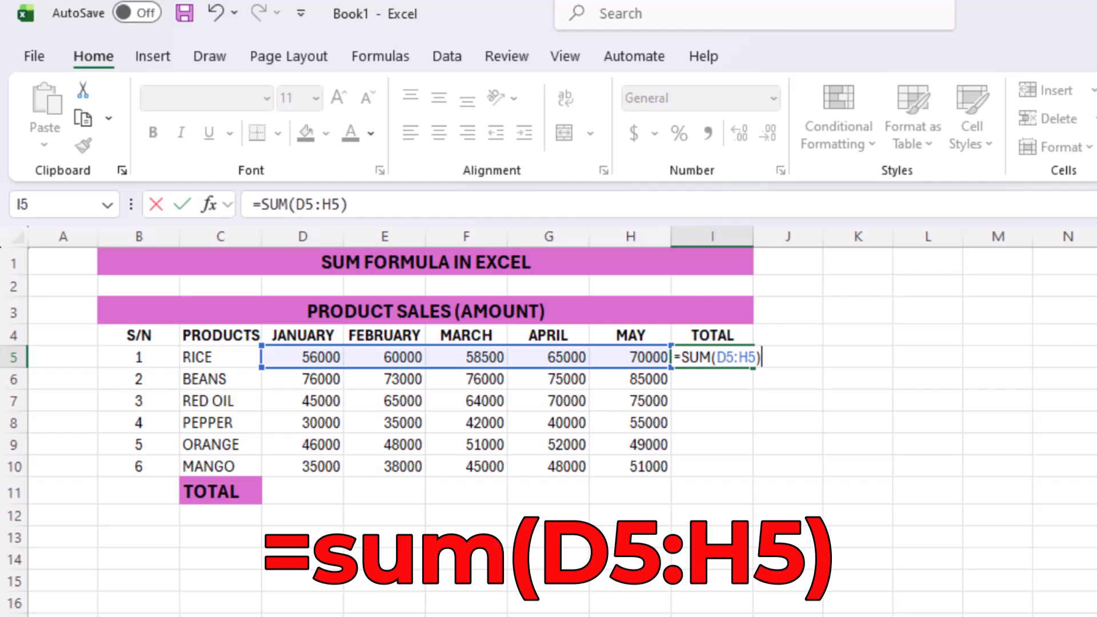
pyautogui.press('Return')
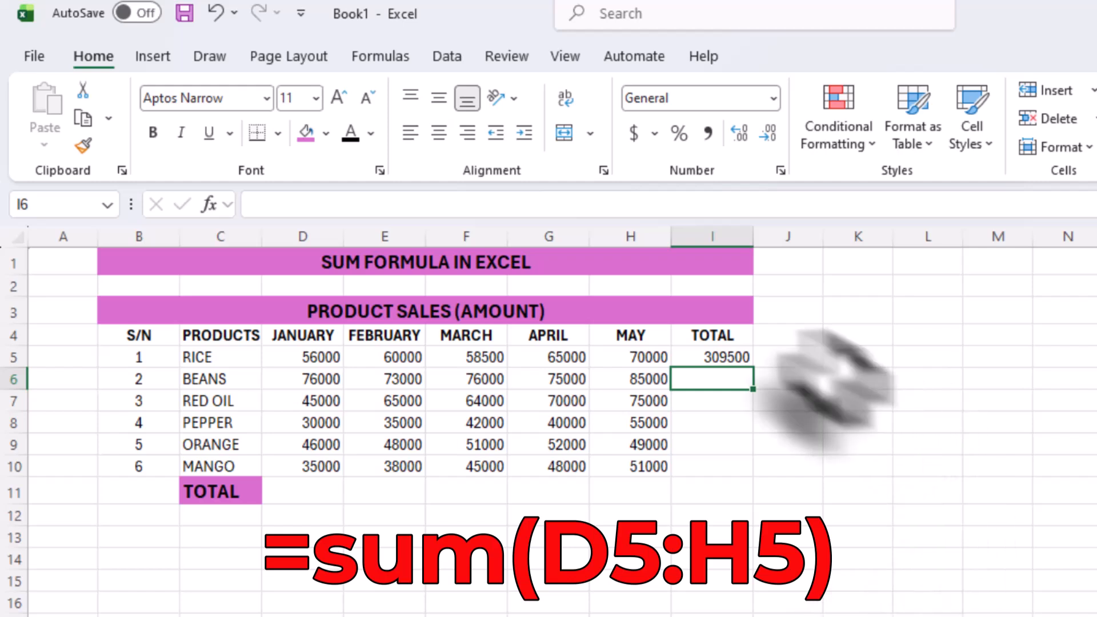
# Fill the RICE total formula from I5 down the TOTAL column through I11.
pyautogui.click(729, 359)
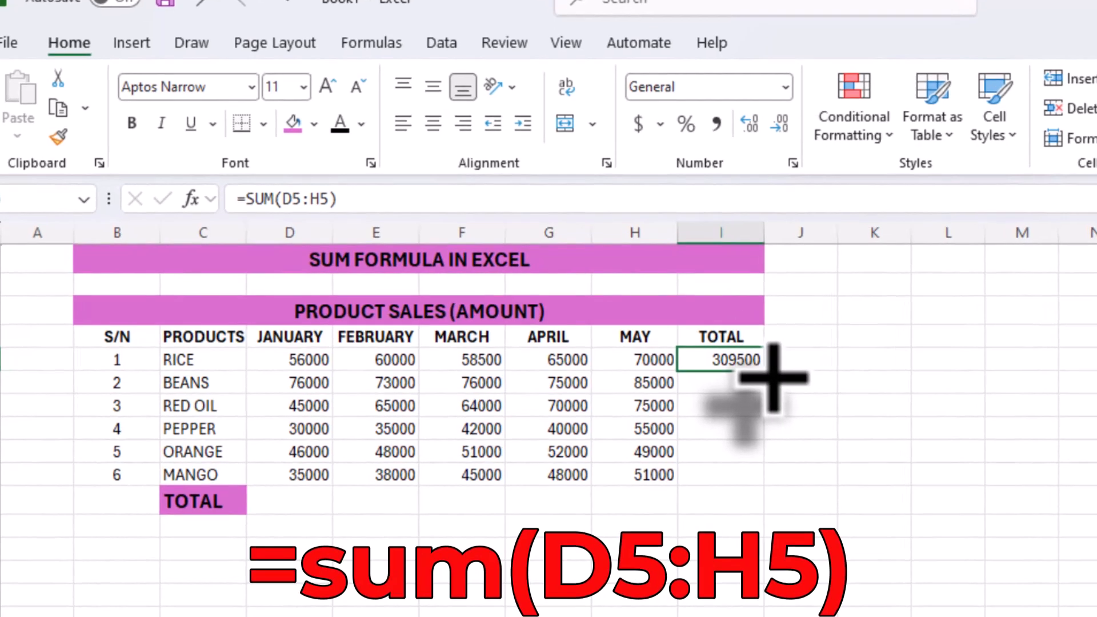
pyautogui.doubleClick(760, 373)
pyautogui.click(649, 527)
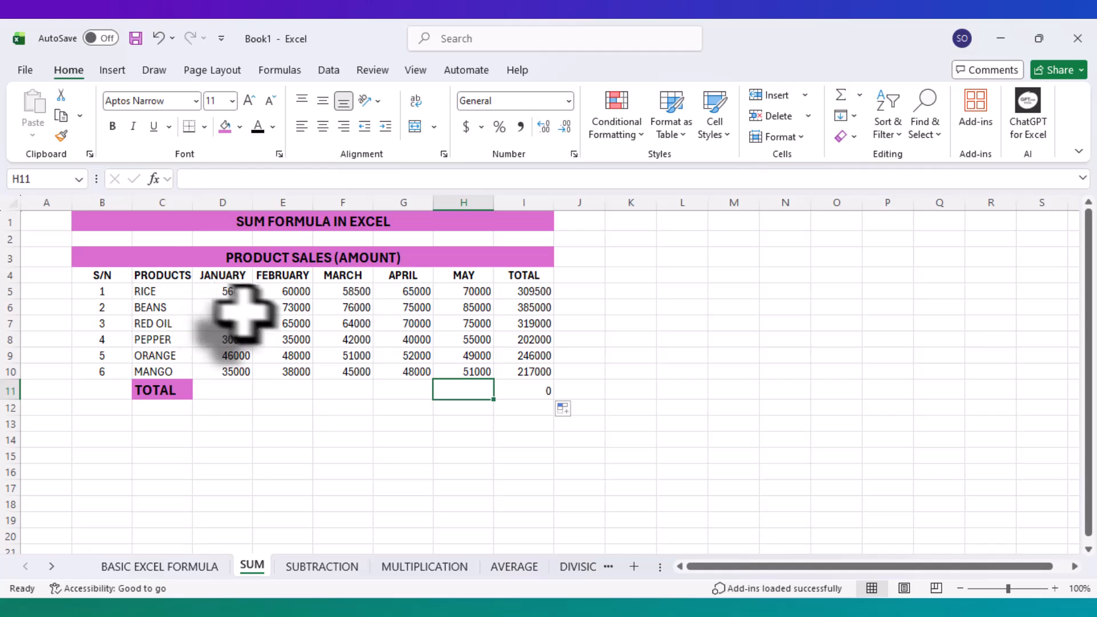
# Examine the BEANS sales row, the January column's cells, and the total formulas in I5 and I6.
pyautogui.moveTo(232, 306); pyautogui.dragTo(465, 306)
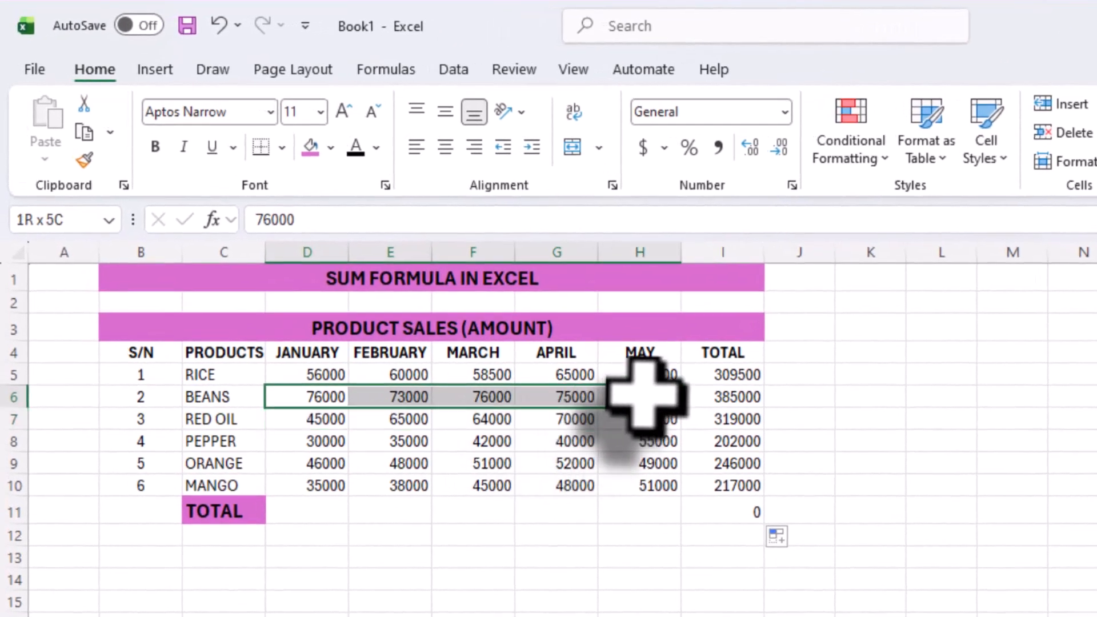
pyautogui.moveTo(644, 395); pyautogui.dragTo(647, 395)
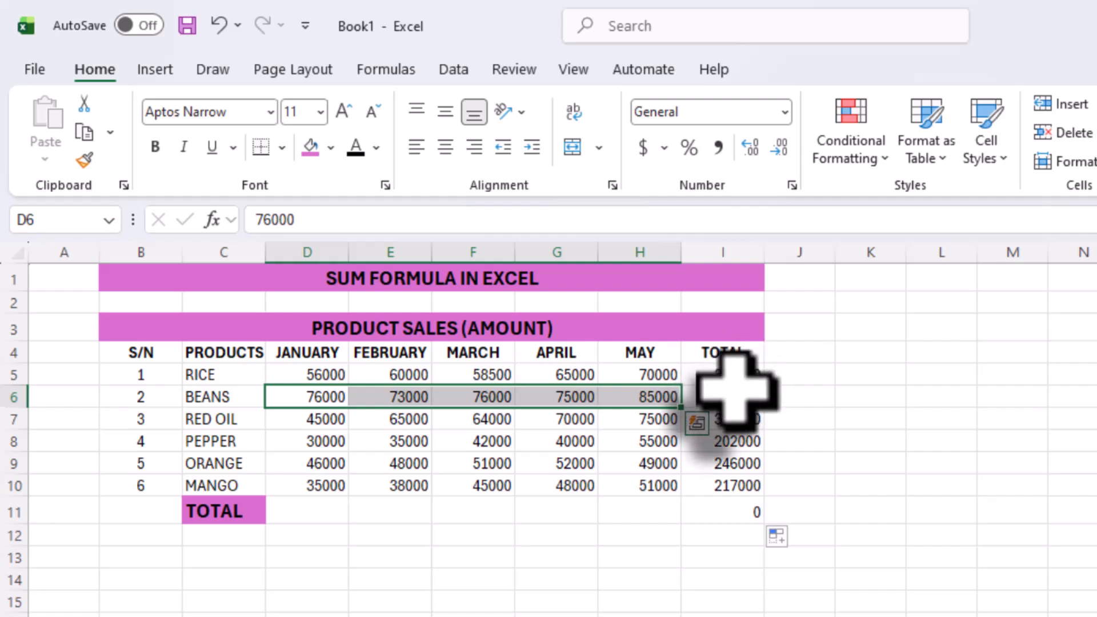
pyautogui.click(736, 398)
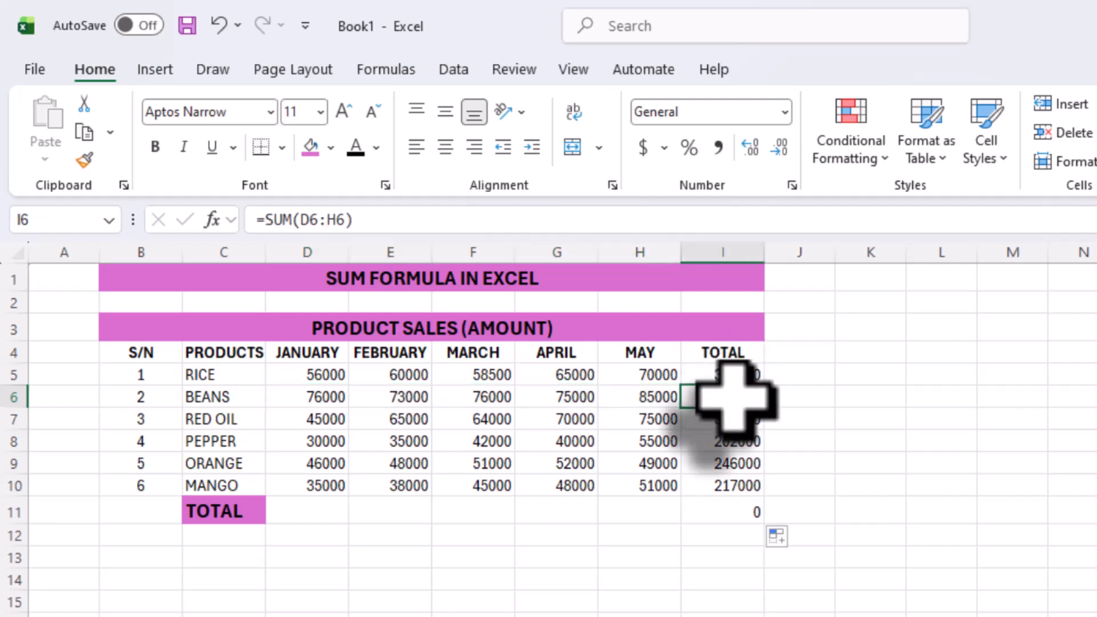
pyautogui.click(313, 511)
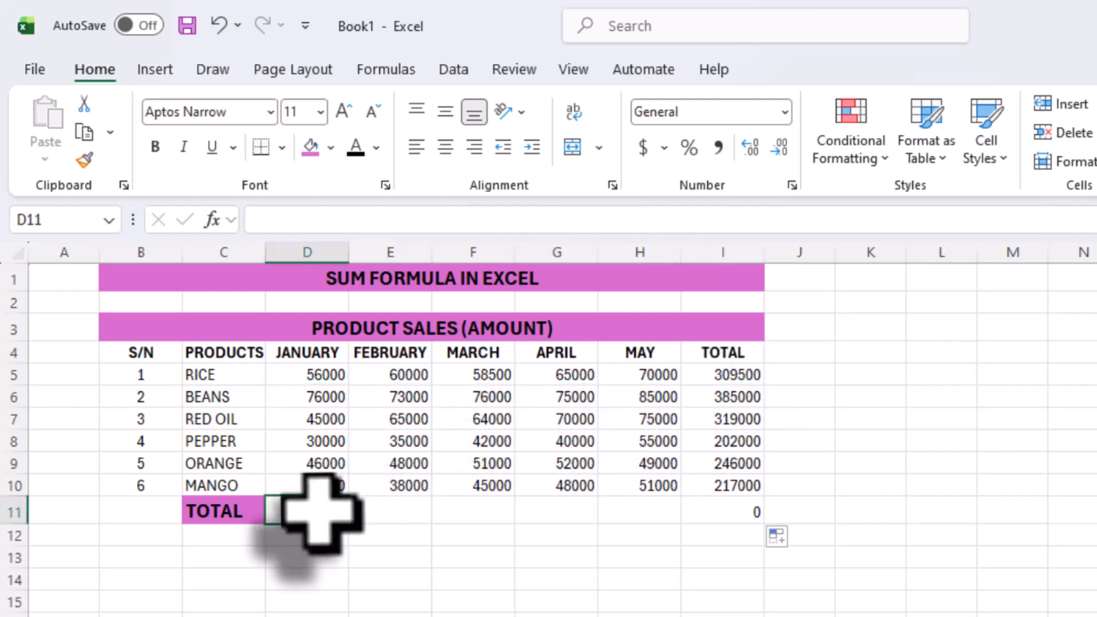
pyautogui.click(318, 374)
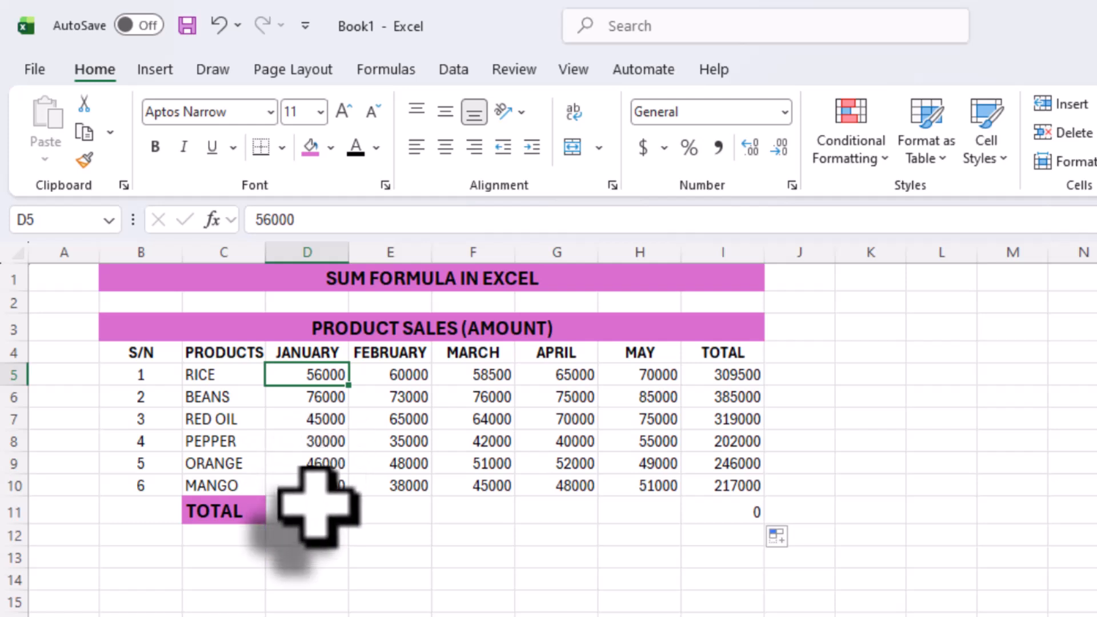
pyautogui.click(318, 487)
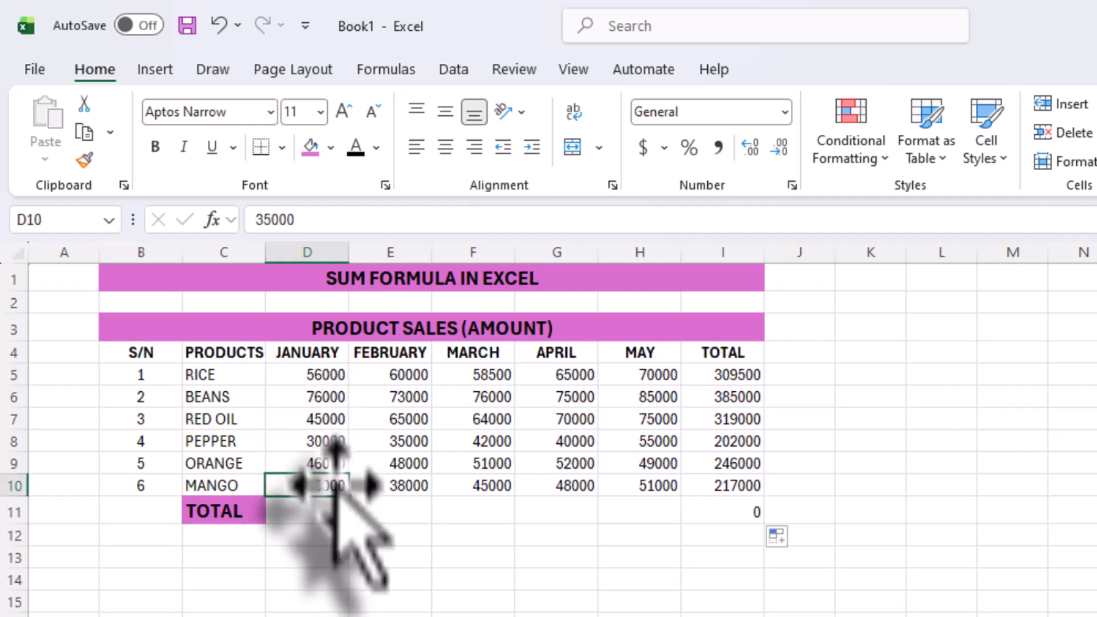
pyautogui.click(314, 509)
pyautogui.click(736, 376)
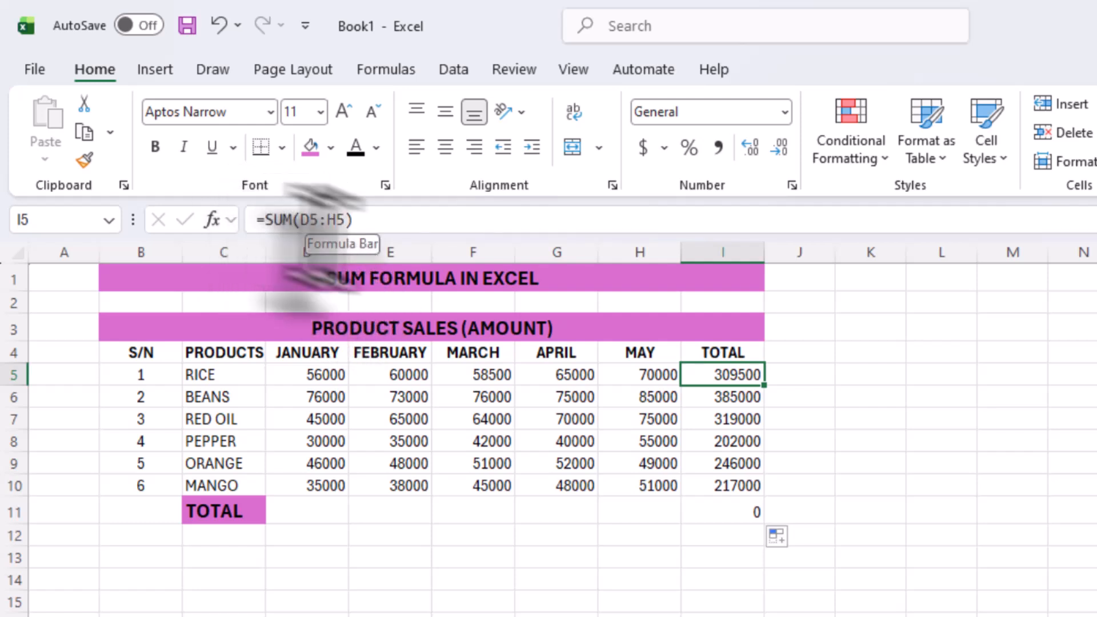
pyautogui.click(730, 398)
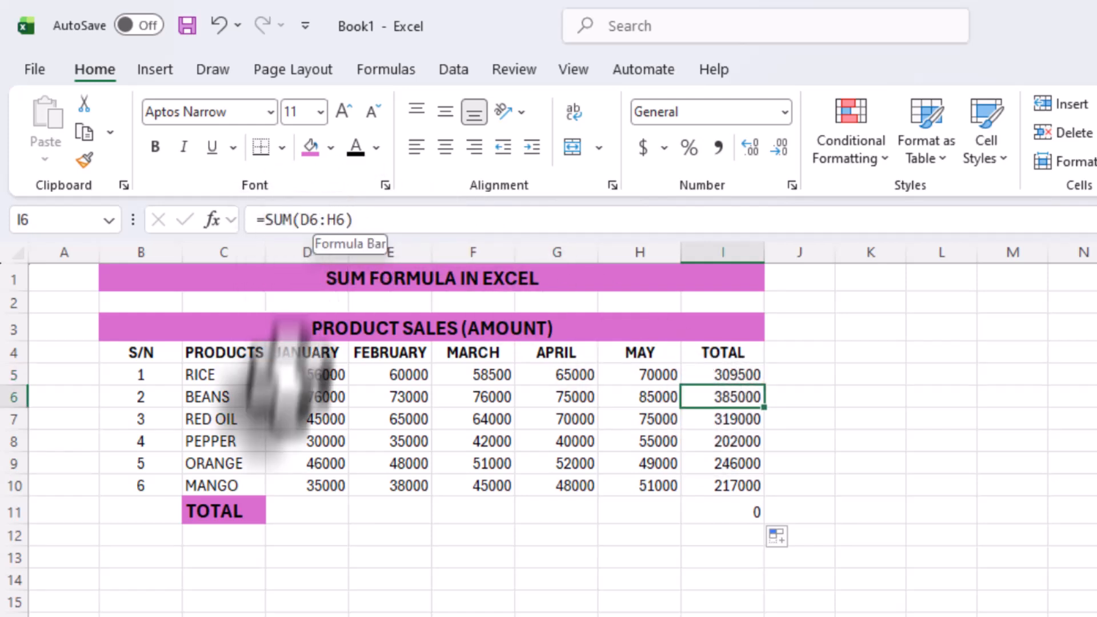
# Total the January sales in D11 with the formula =D5+D6+D7+D8+D9+D10.
pyautogui.click(322, 509)
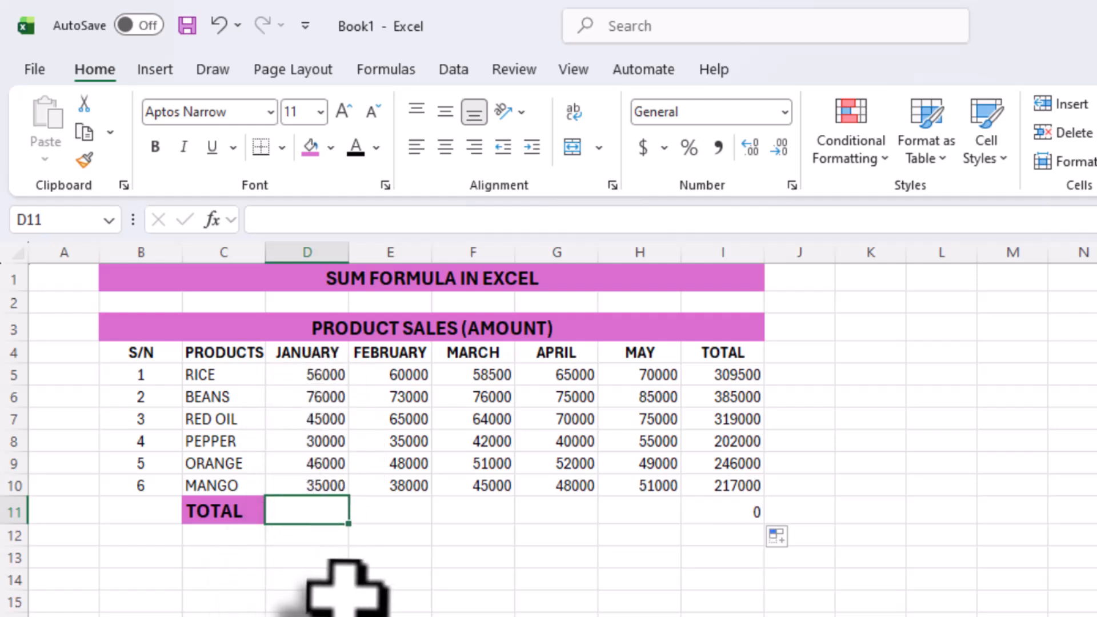
pyautogui.write('=')
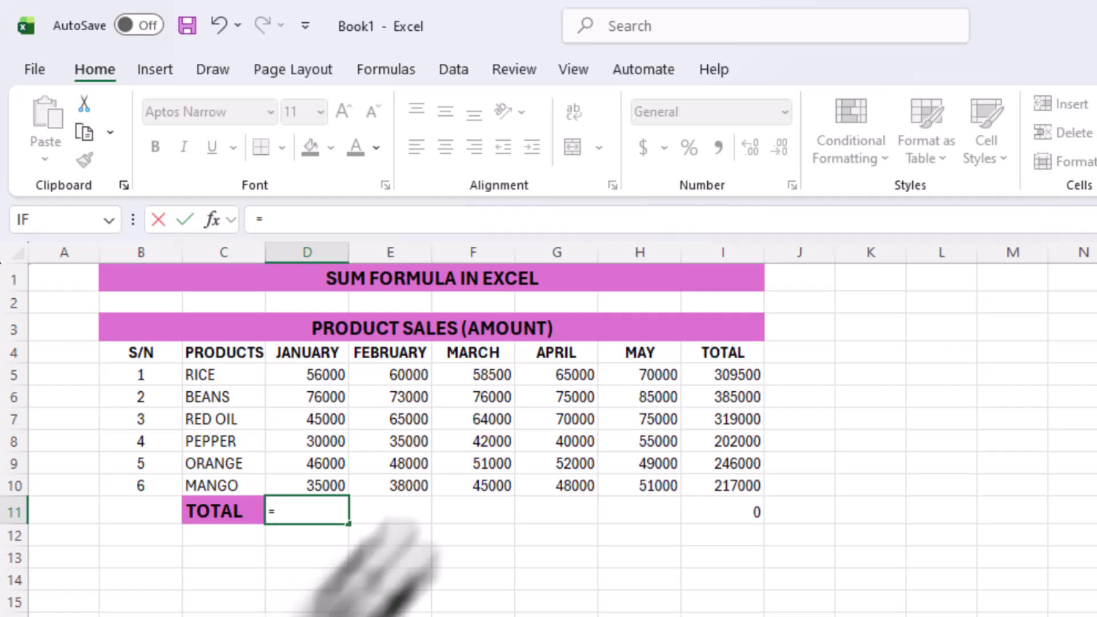
pyautogui.click(314, 376)
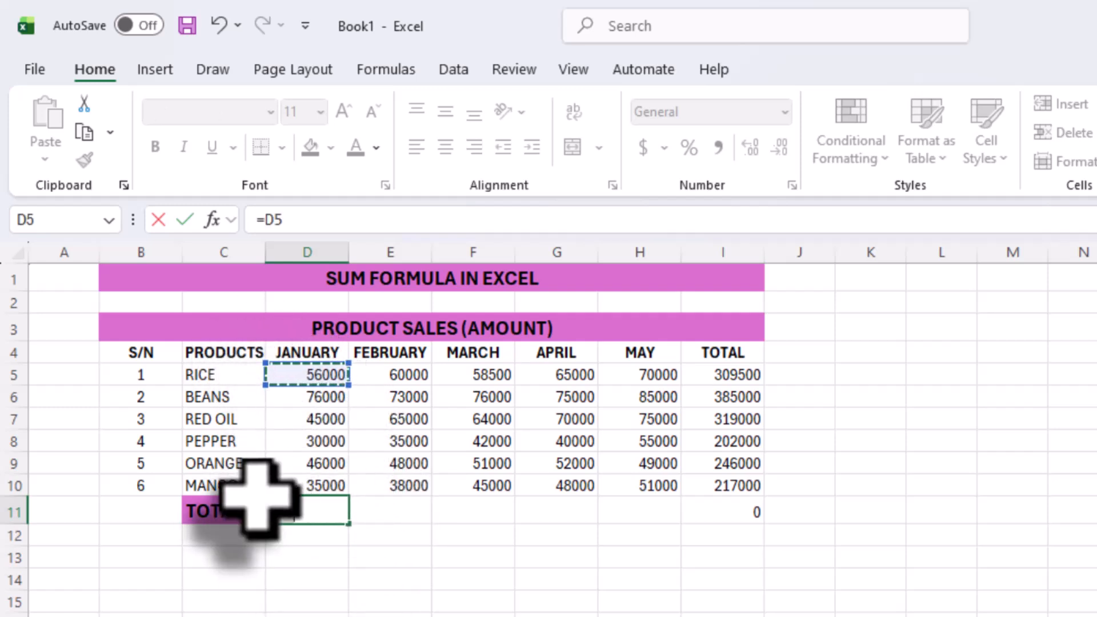
pyautogui.click(314, 396)
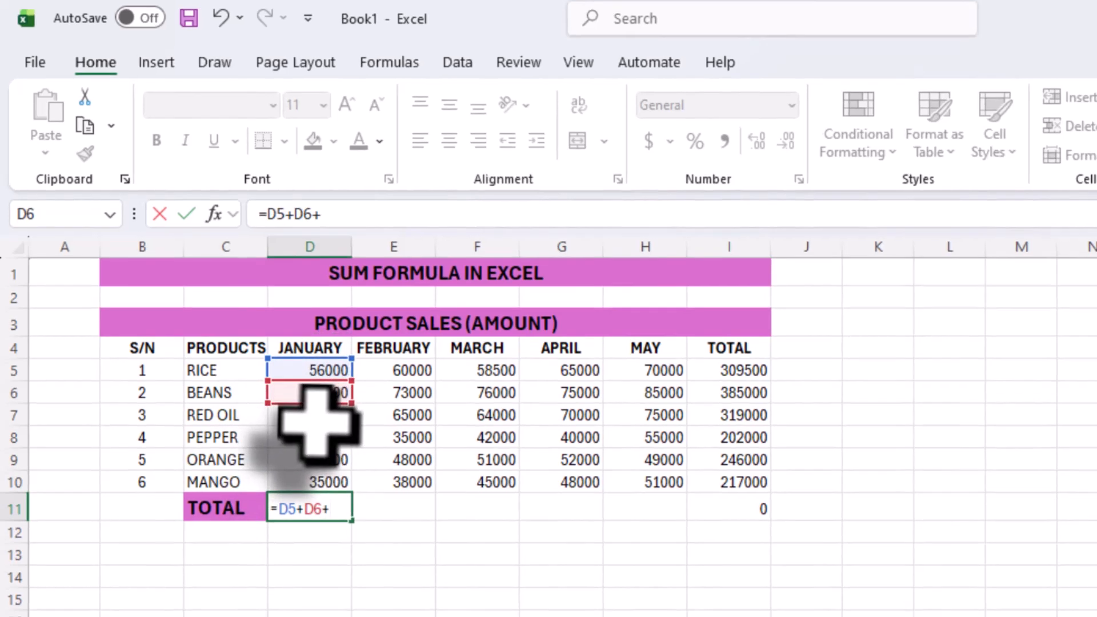
pyautogui.click(312, 420)
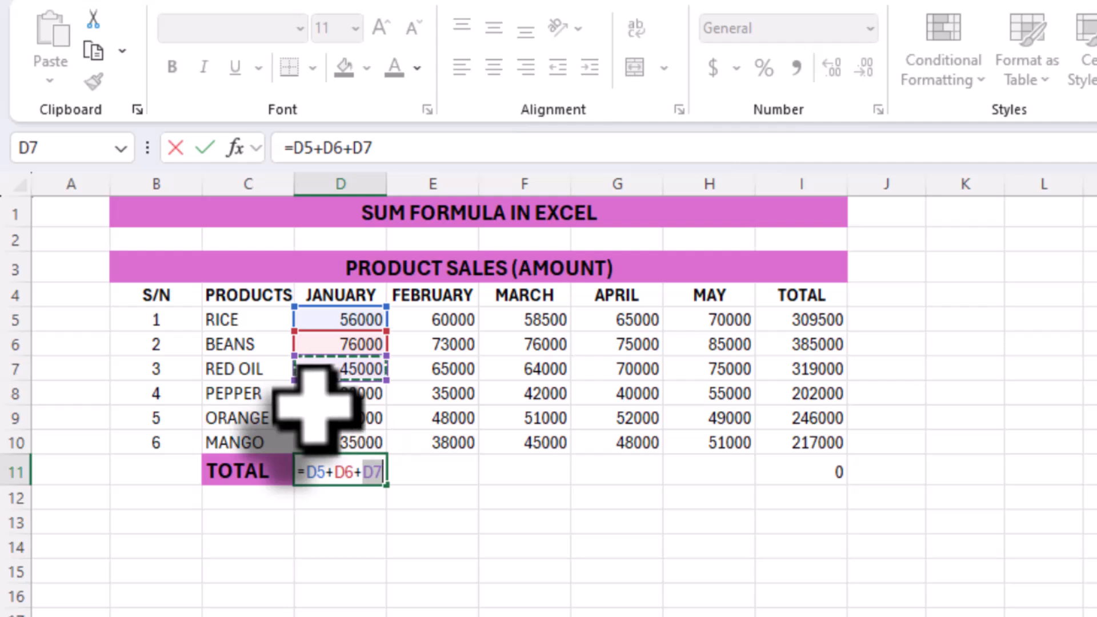
pyautogui.write('+')
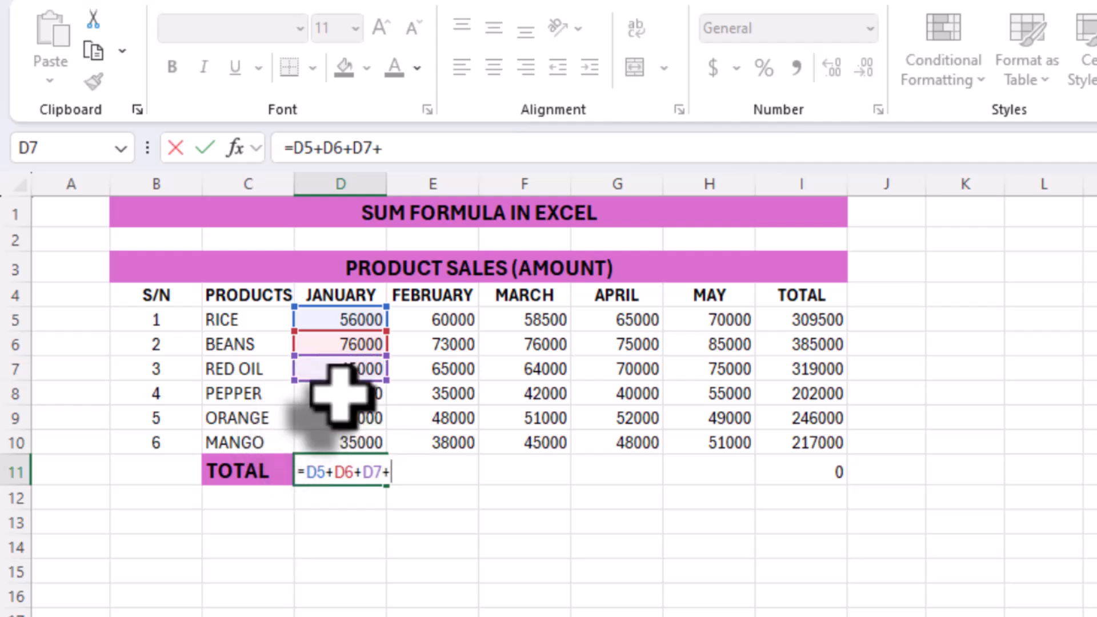
pyautogui.click(313, 394)
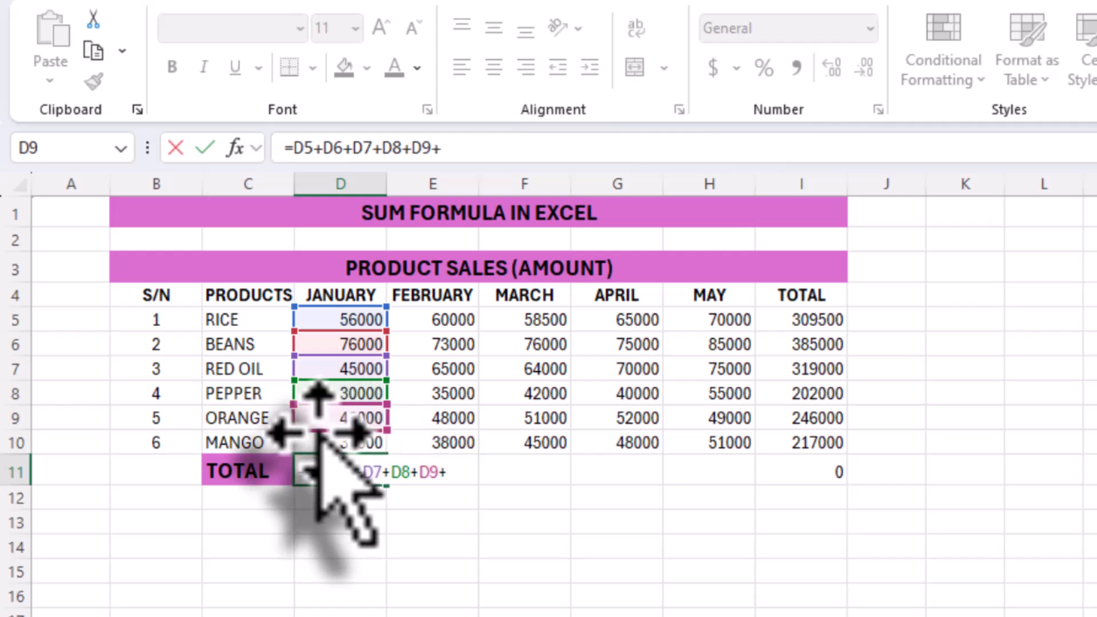
pyautogui.click(342, 441)
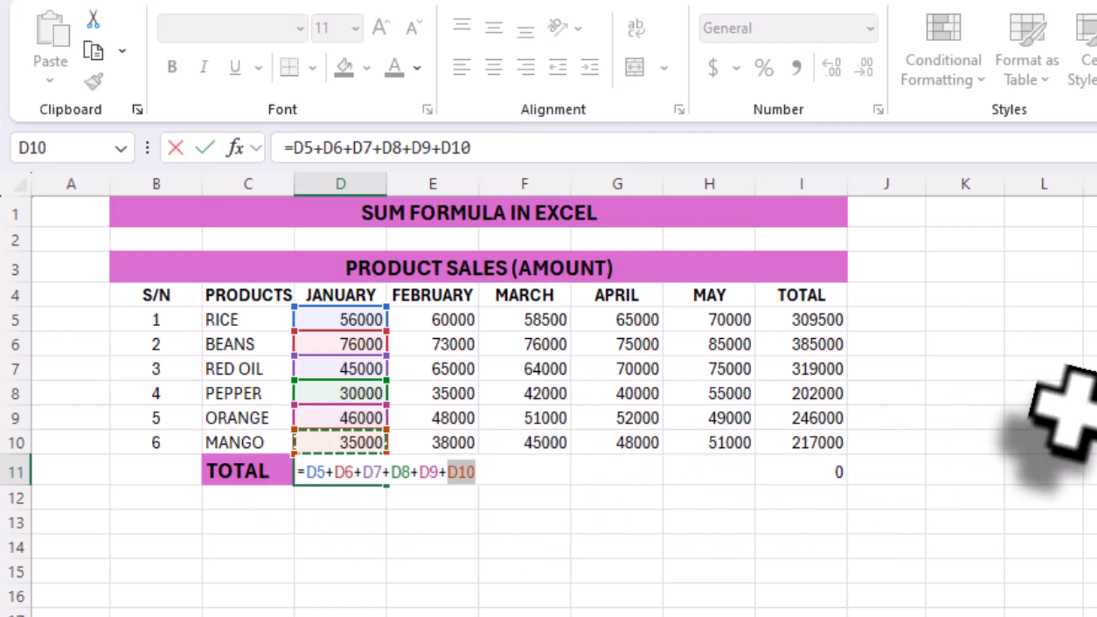
pyautogui.press('Return')
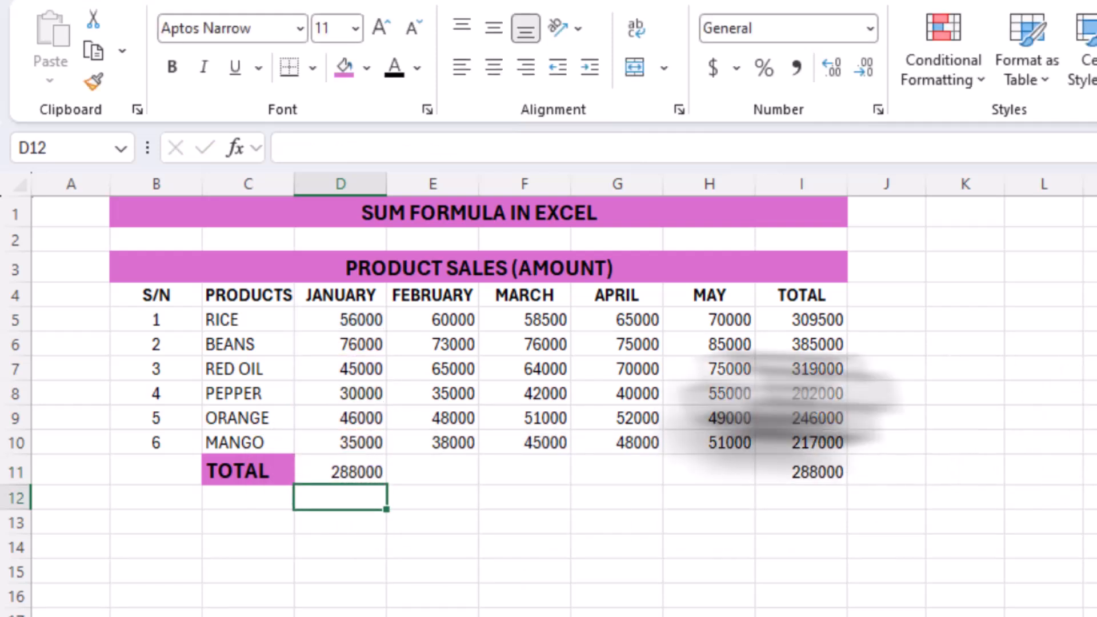
# Compare the cell-by-cell addition formula in D11 with the SUM range formula in I5.
pyautogui.click(347, 475)
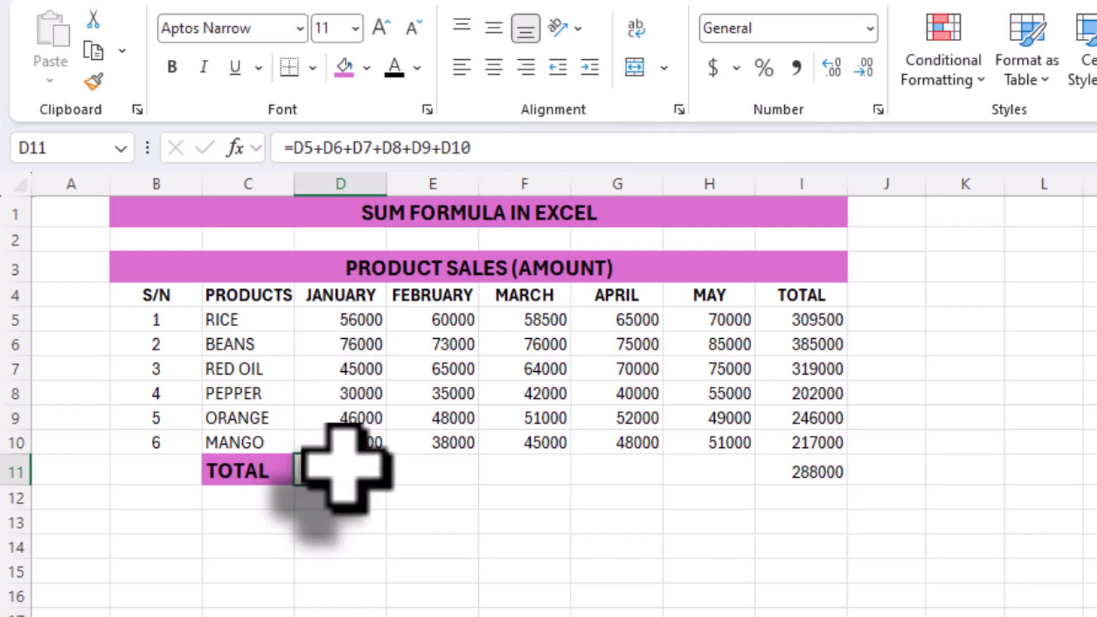
pyautogui.click(832, 323)
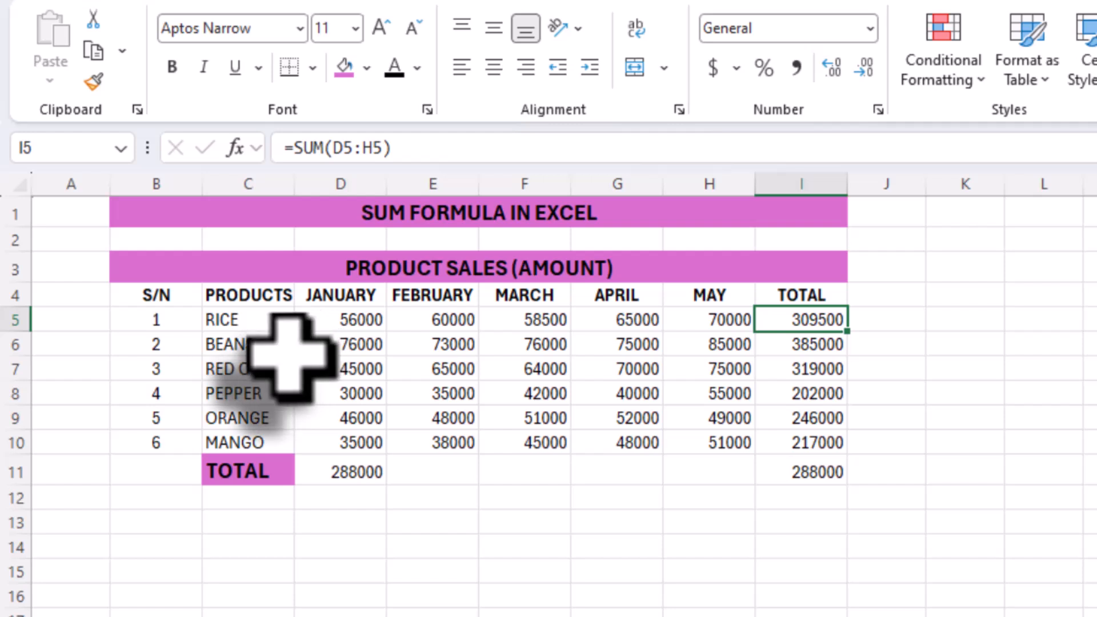
pyautogui.click(355, 475)
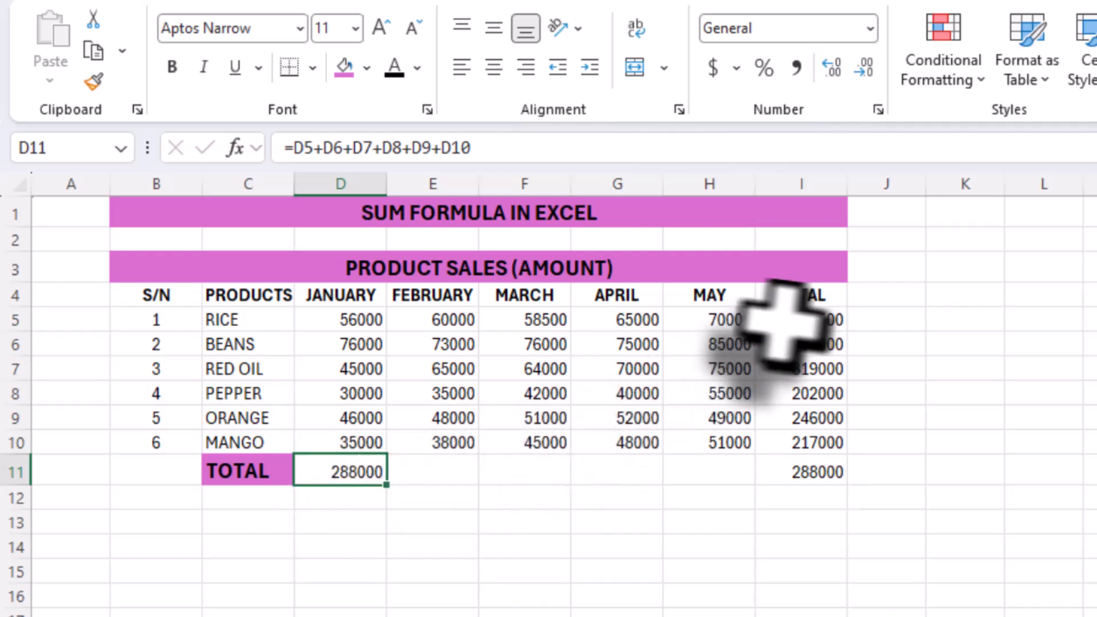
pyautogui.click(817, 325)
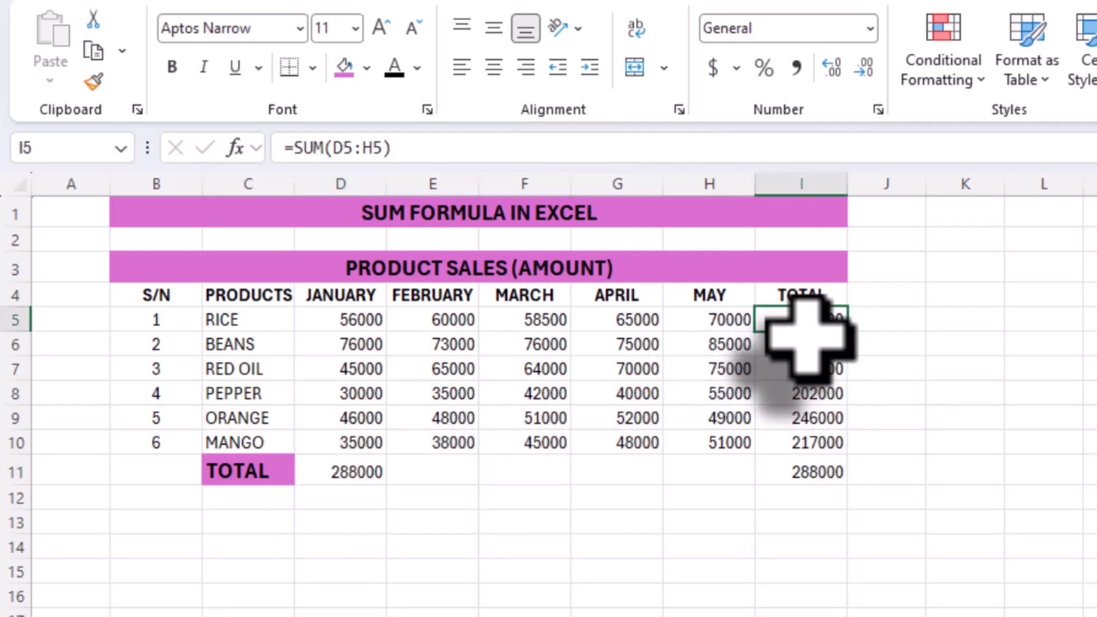
pyautogui.click(348, 472)
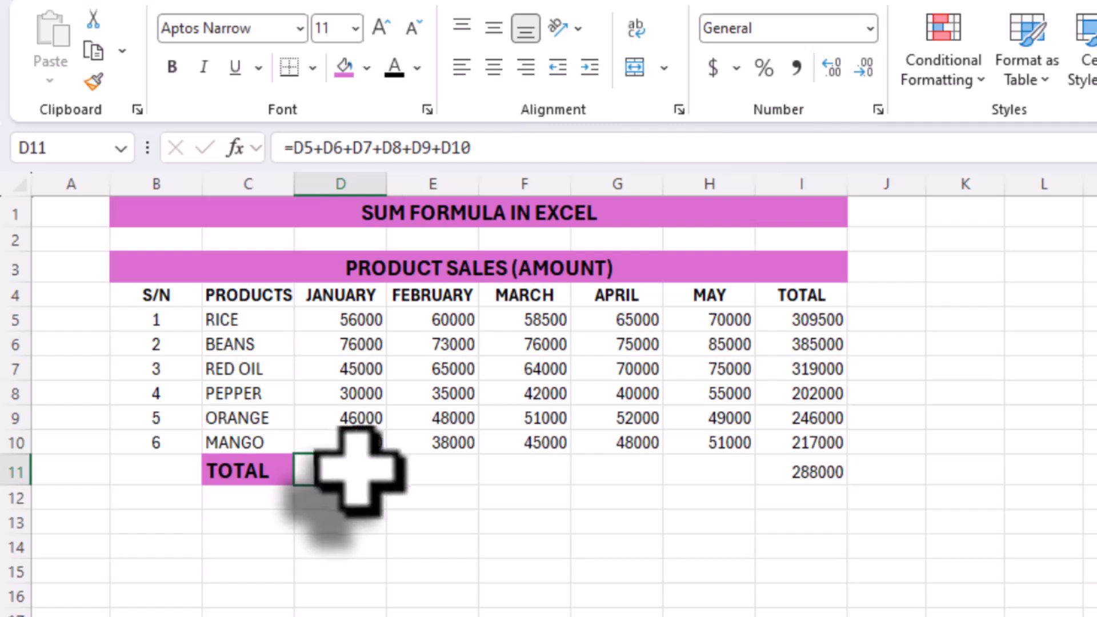
# Clear the monthly totals in D11:H11 and generate them for all months by applying AutoSum's Sum to D5:H10.
pyautogui.moveTo(414, 495); pyautogui.dragTo(760, 505)
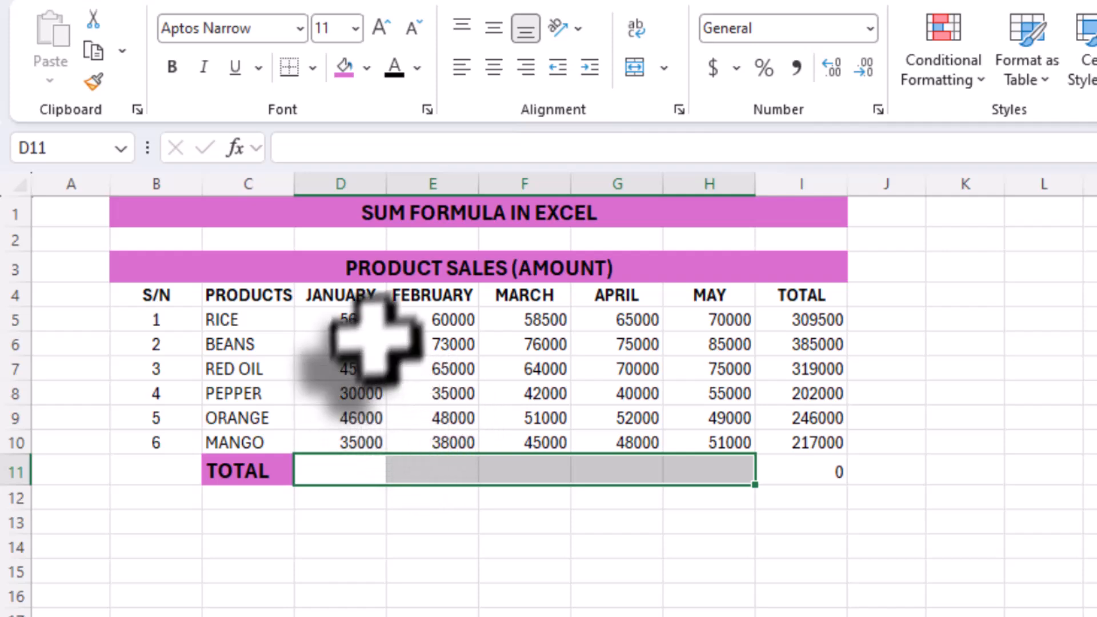
pyautogui.moveTo(346, 320); pyautogui.dragTo(731, 442)
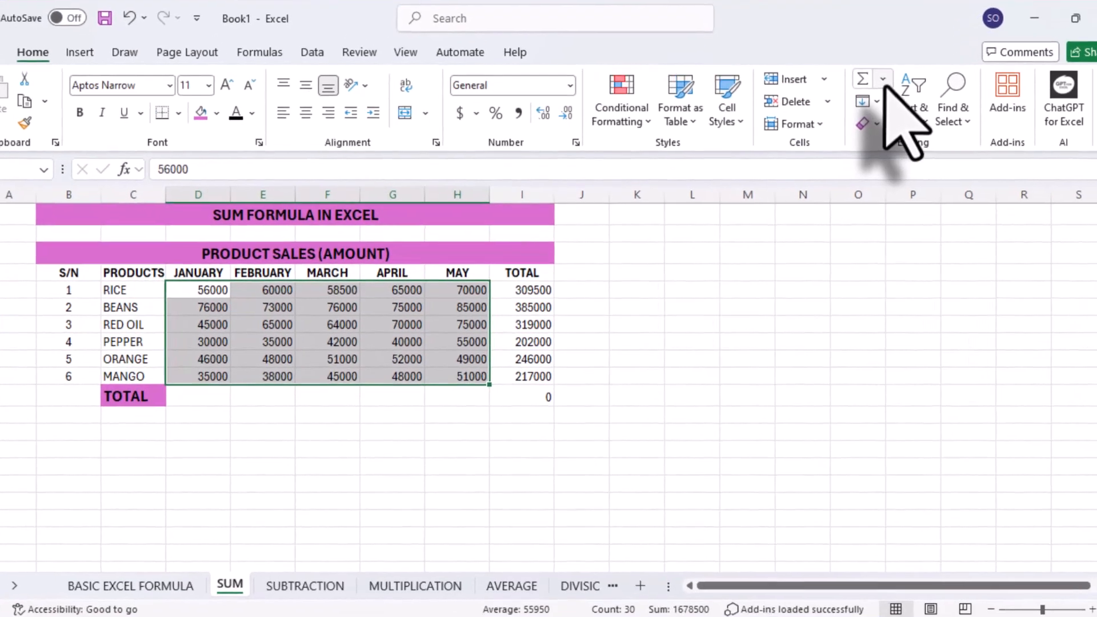
pyautogui.click(860, 95)
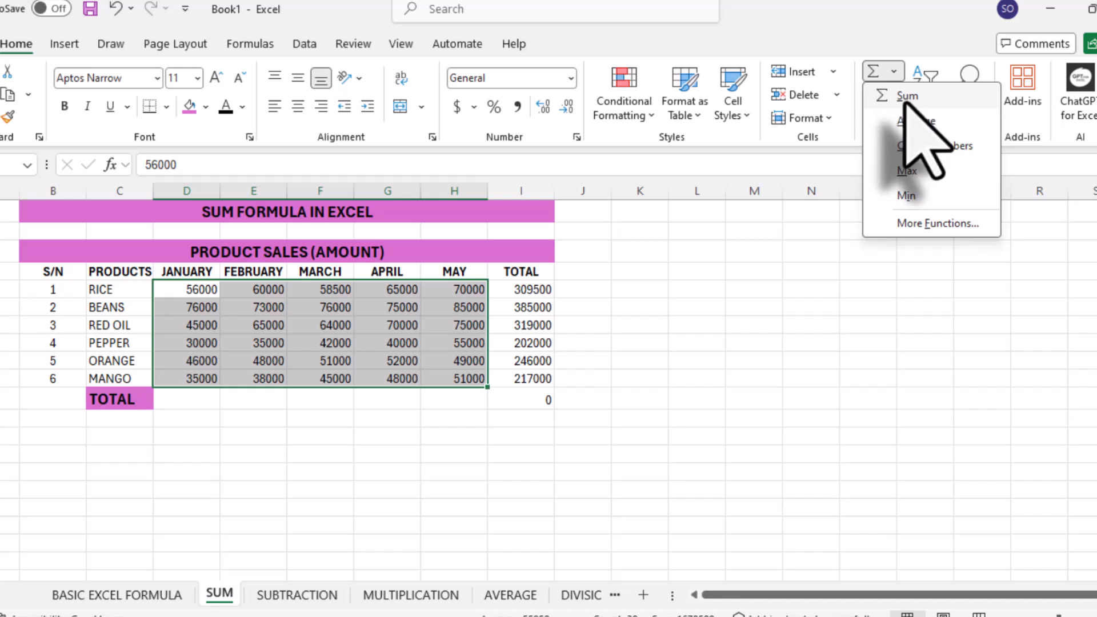
pyautogui.click(906, 97)
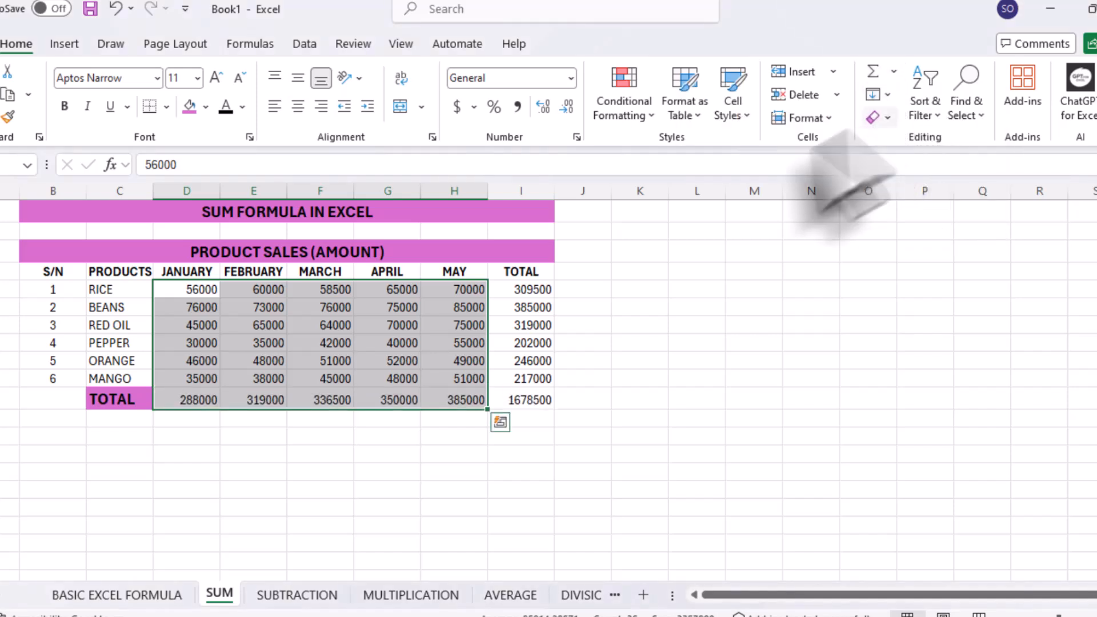
# Bold the monthly totals in D11:H11 and product totals in I5:I10, and make the grand total in I11 bold with yellow fill.
pyautogui.click(255, 420)
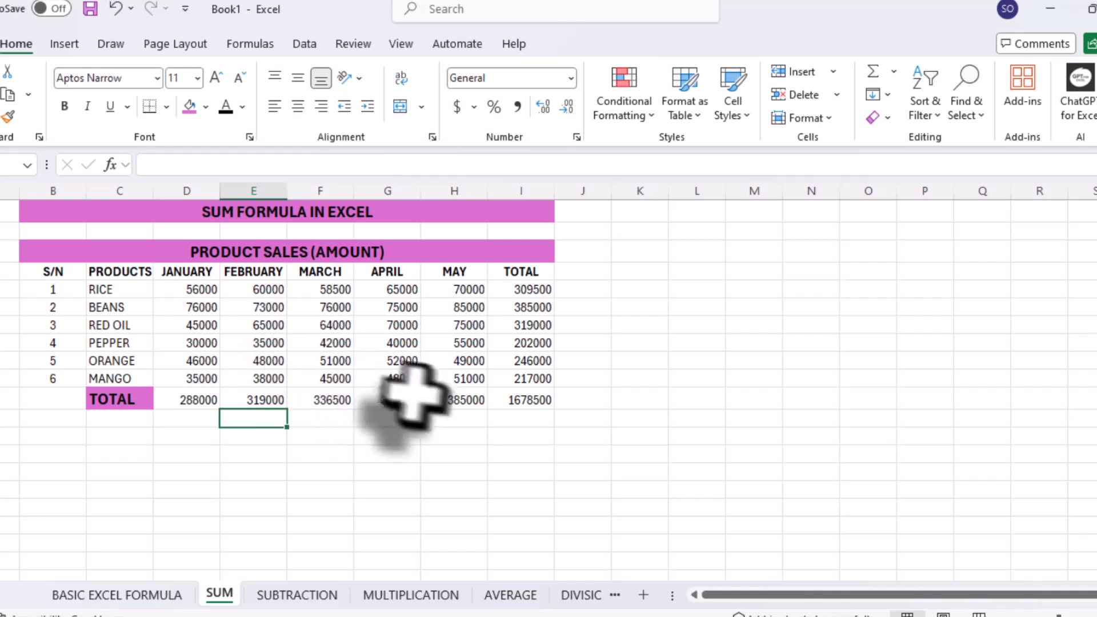
pyautogui.moveTo(183, 399); pyautogui.dragTo(457, 400)
pyautogui.click(65, 105)
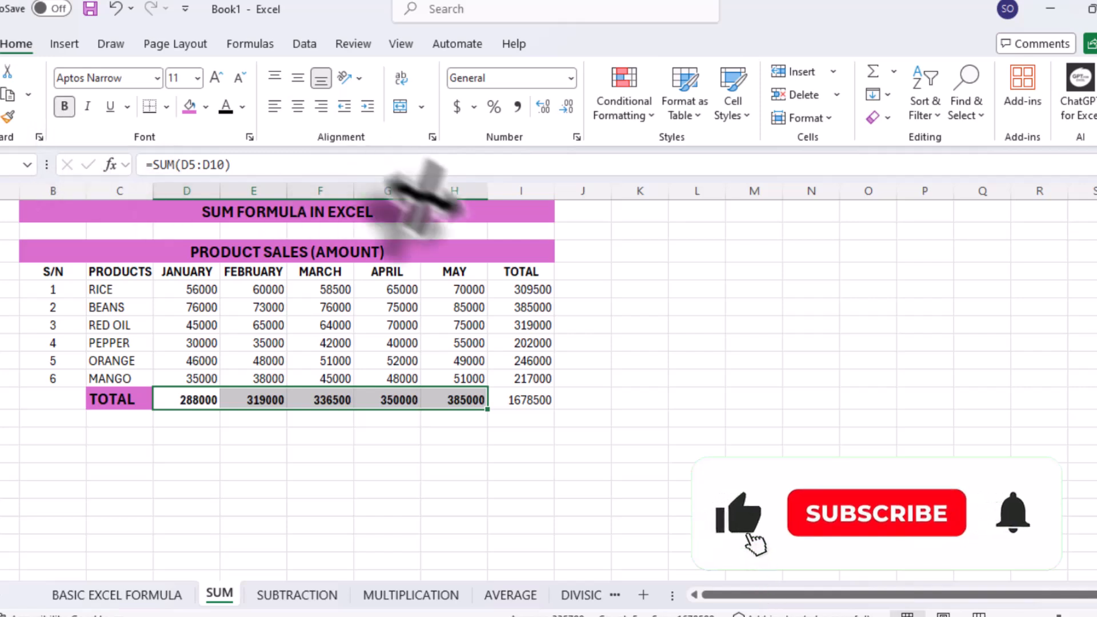
pyautogui.moveTo(526, 289); pyautogui.dragTo(532, 378)
pyautogui.click(65, 106)
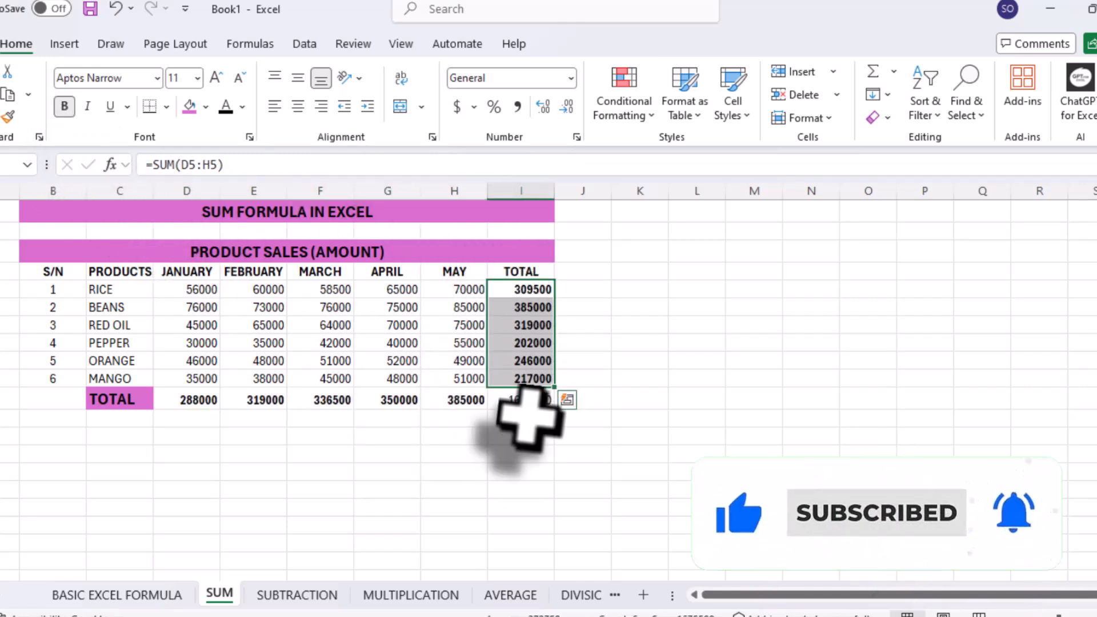
pyautogui.click(522, 400)
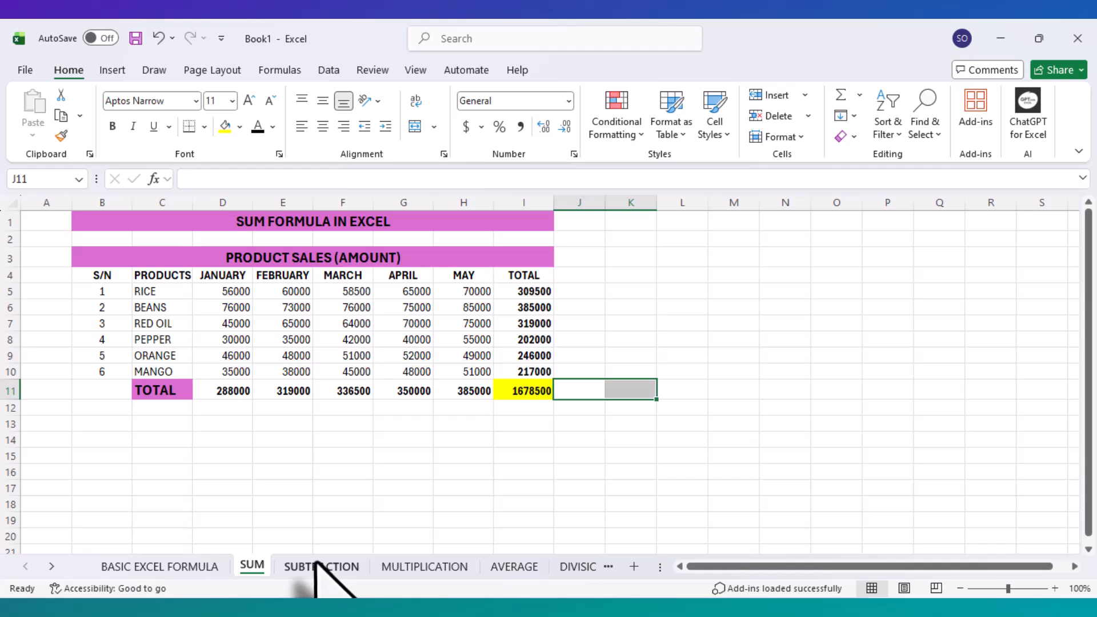
# On the SUBTRACTION sheet, calculate January's net salary in F5 with the formula =D5-E5.
pyautogui.click(319, 567)
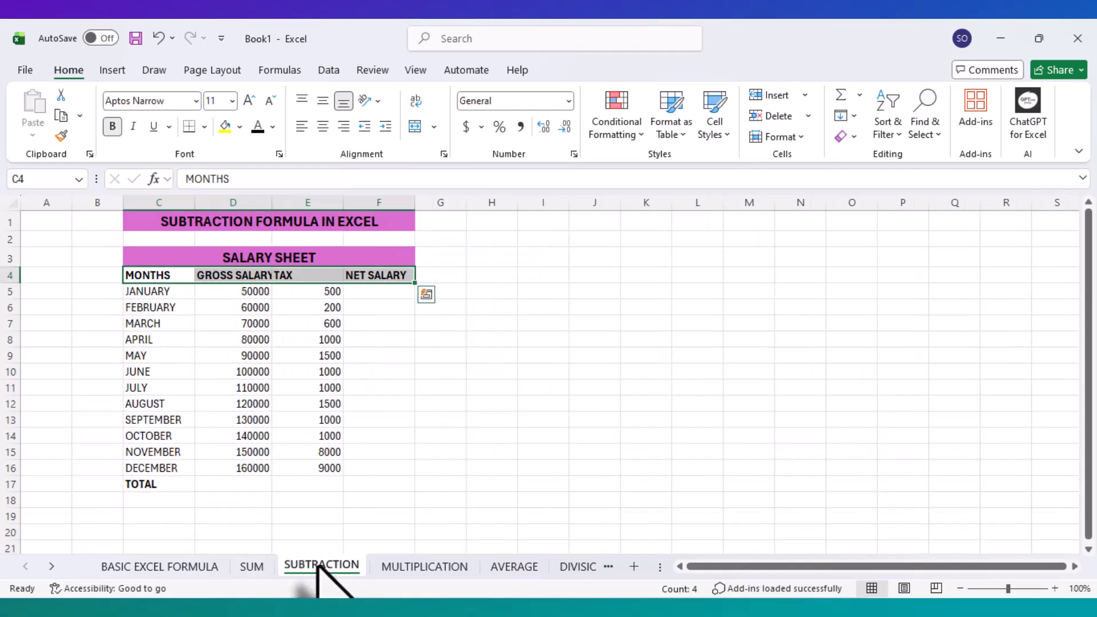
pyautogui.click(378, 291)
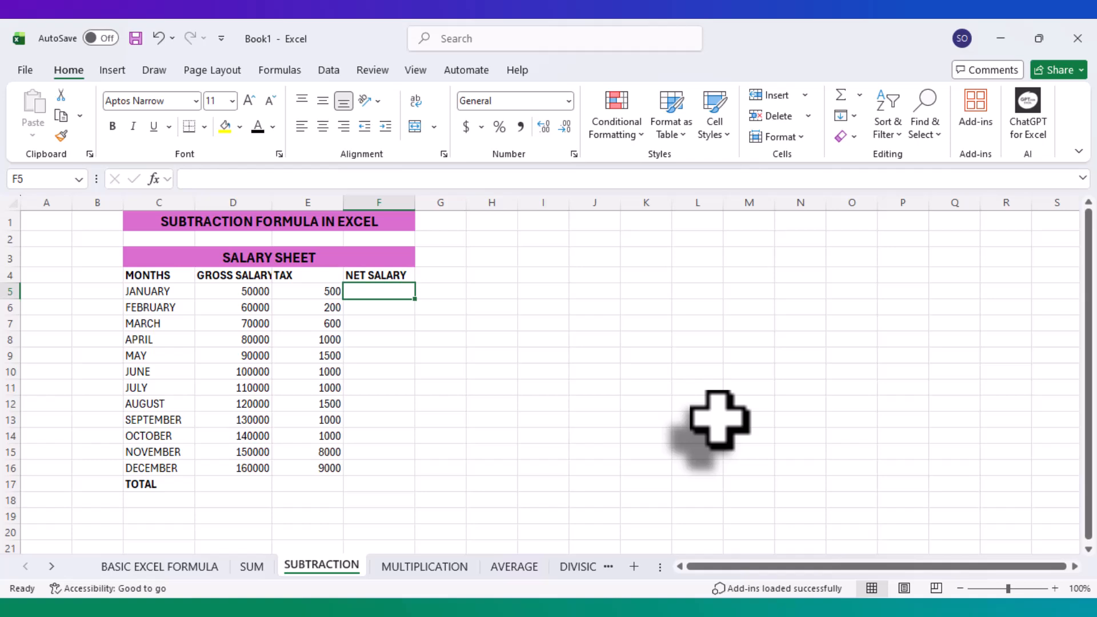
pyautogui.write('=')
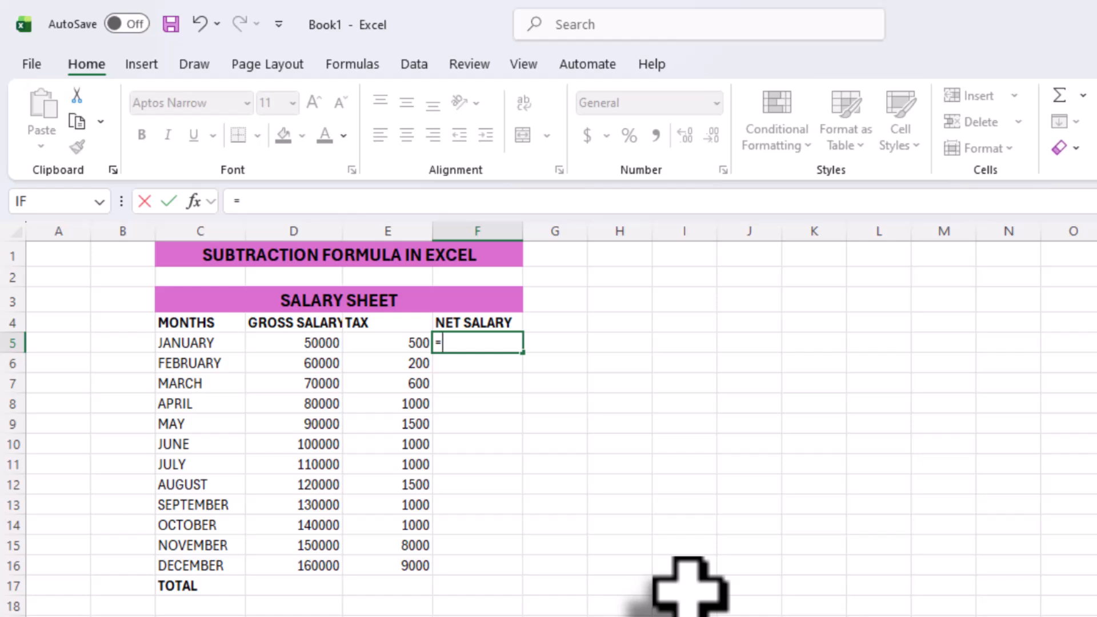
pyautogui.click(309, 342)
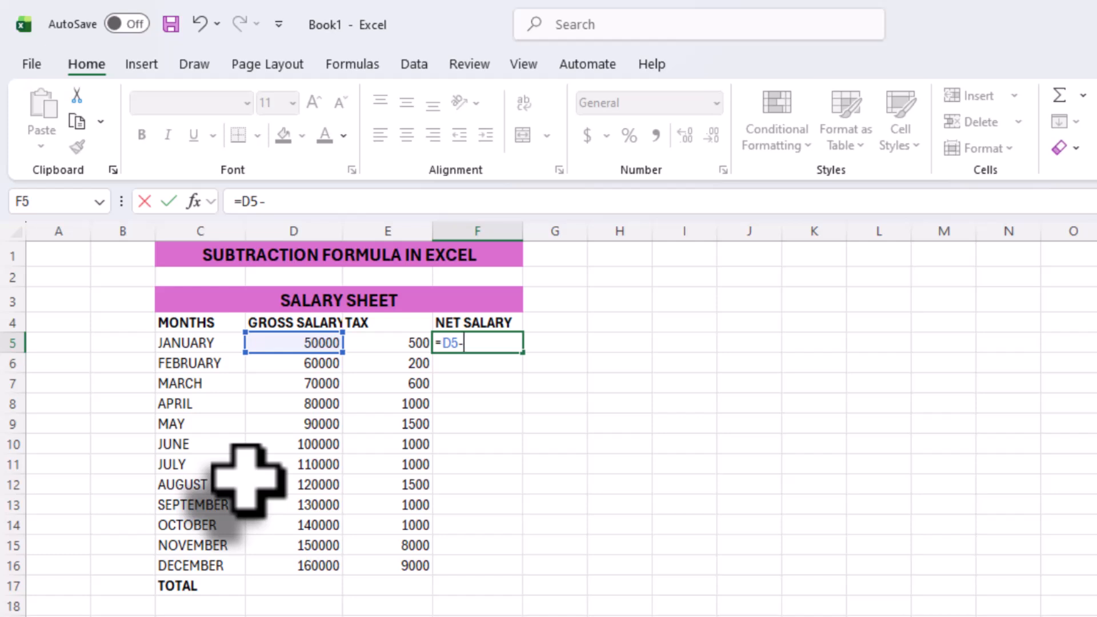
pyautogui.write('-')
pyautogui.click(370, 344)
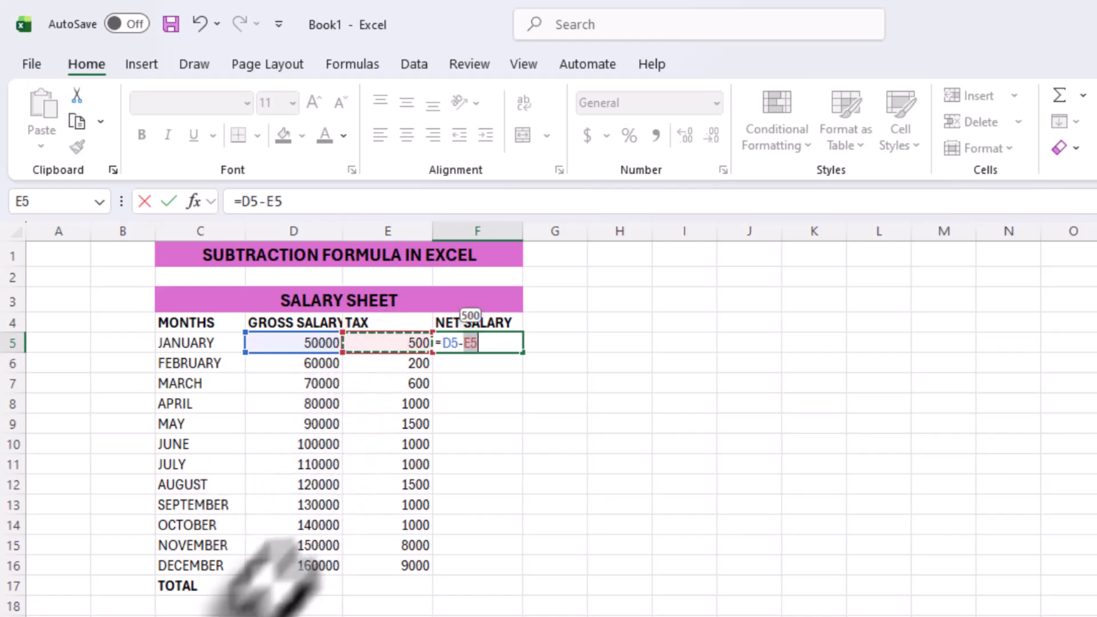
pyautogui.press('Return')
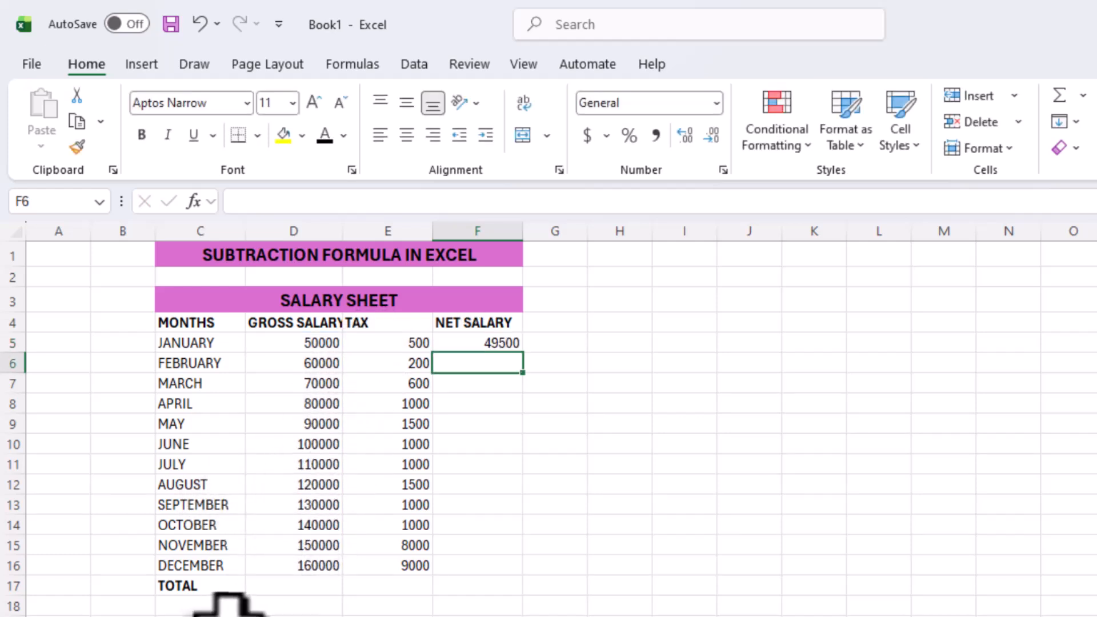
# Copy the net salary formula from F5 down to F16 and bold the net salaries for all months.
pyautogui.click(490, 346)
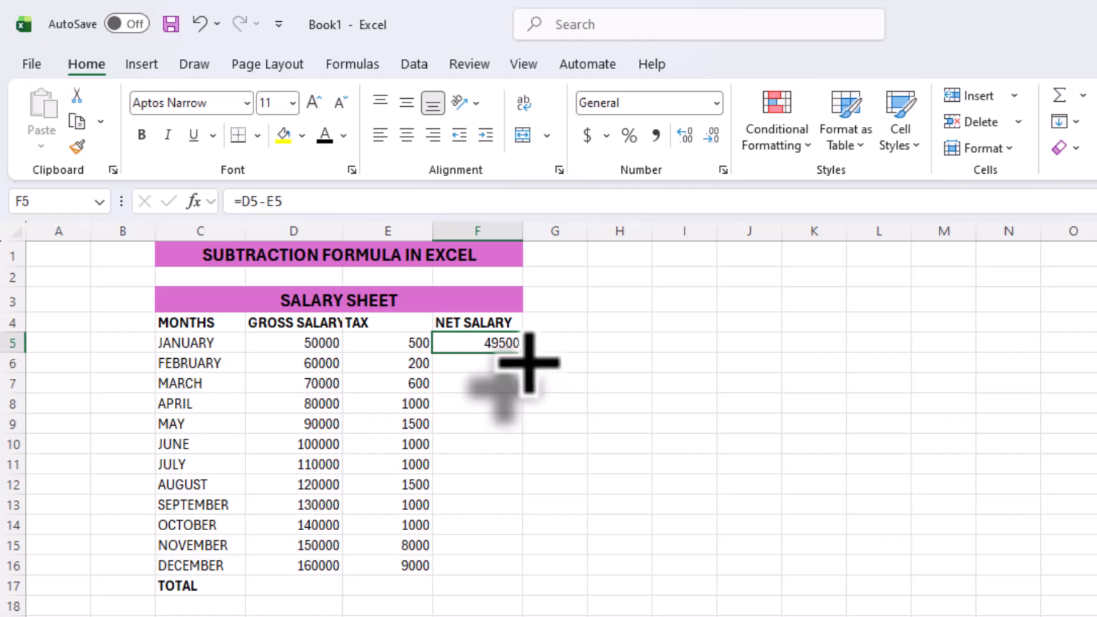
pyautogui.moveTo(529, 358); pyautogui.dragTo(519, 565)
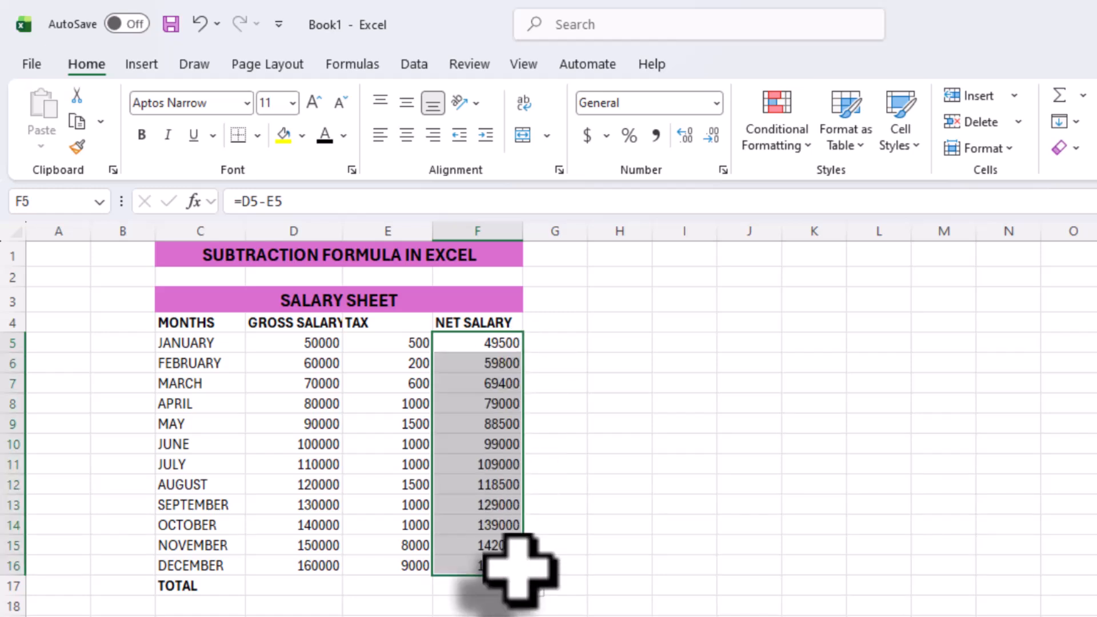
pyautogui.moveTo(482, 343); pyautogui.dragTo(511, 565)
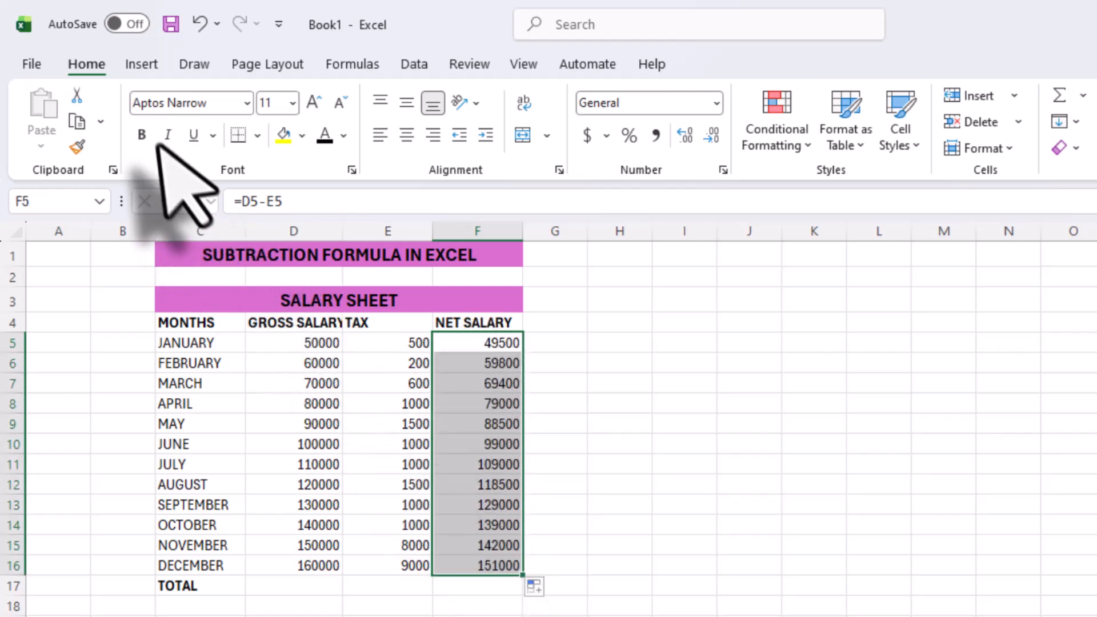
pyautogui.click(142, 135)
pyautogui.click(551, 424)
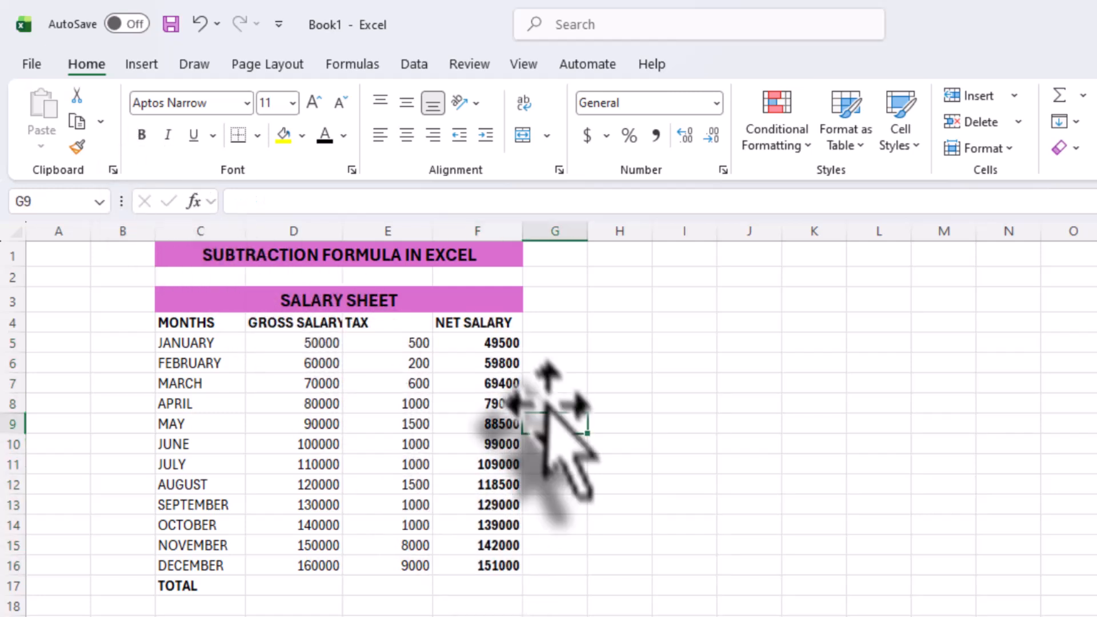
pyautogui.click(499, 342)
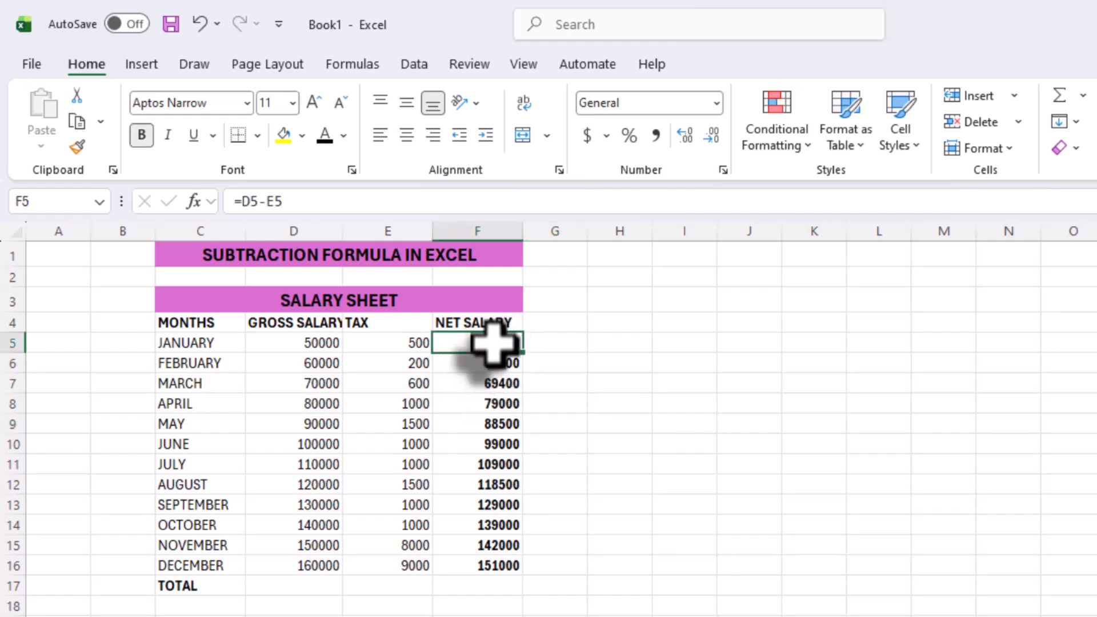
pyautogui.click(492, 383)
# On the MULTIPLICATION sheet, calculate RICE's total sales in F5 with =D5*E5 and copy the formula down to F16.
pyautogui.click(424, 567)
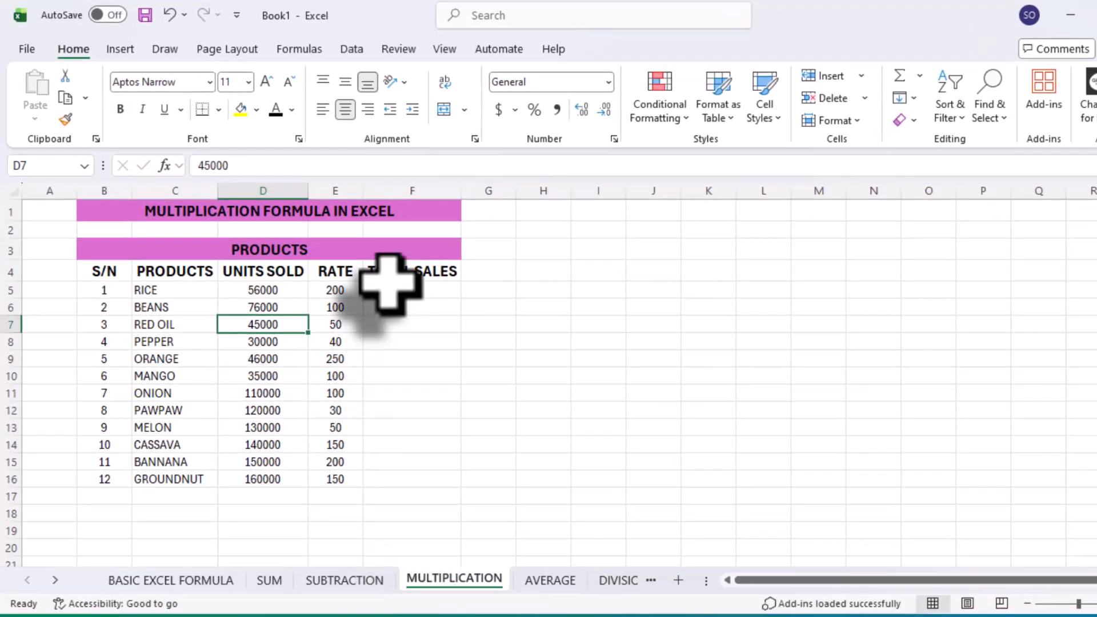
pyautogui.click(388, 284)
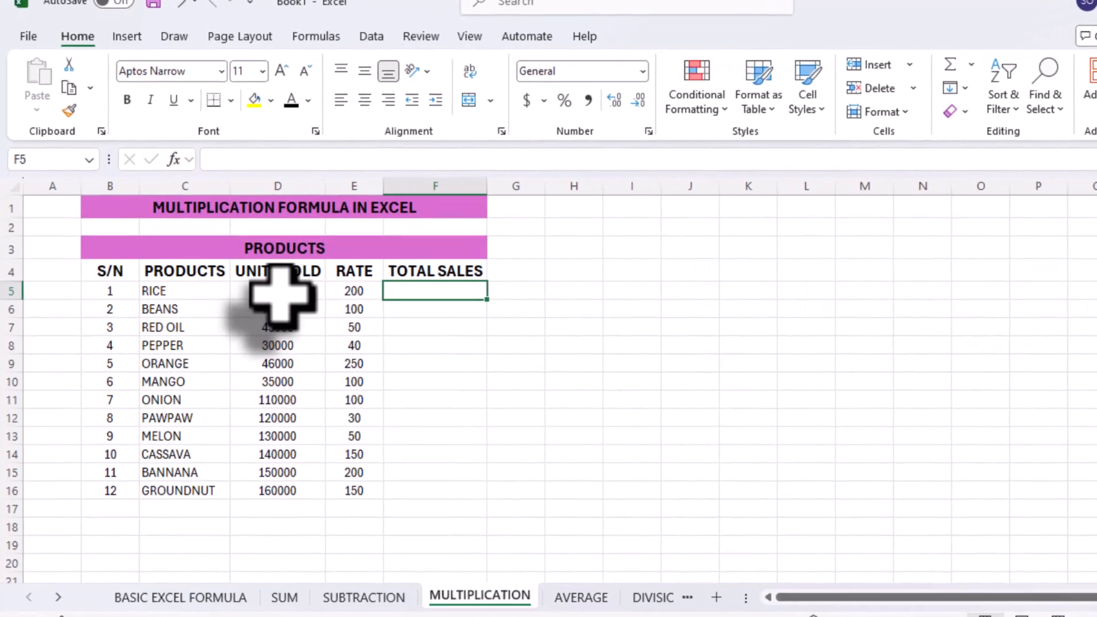
pyautogui.click(283, 291)
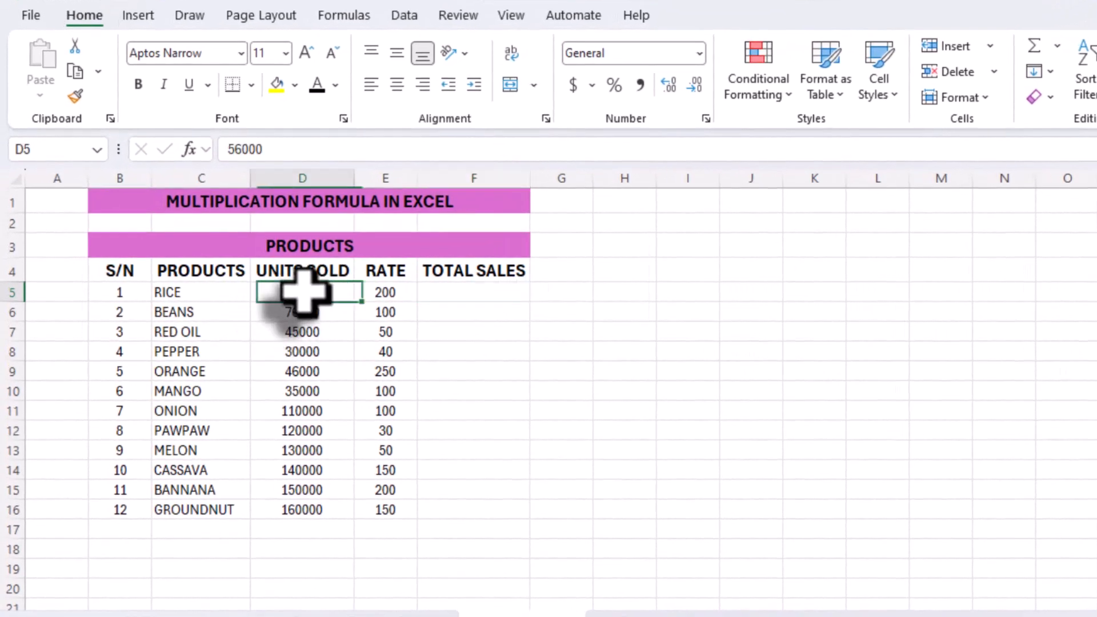
pyautogui.click(381, 290)
pyautogui.click(448, 290)
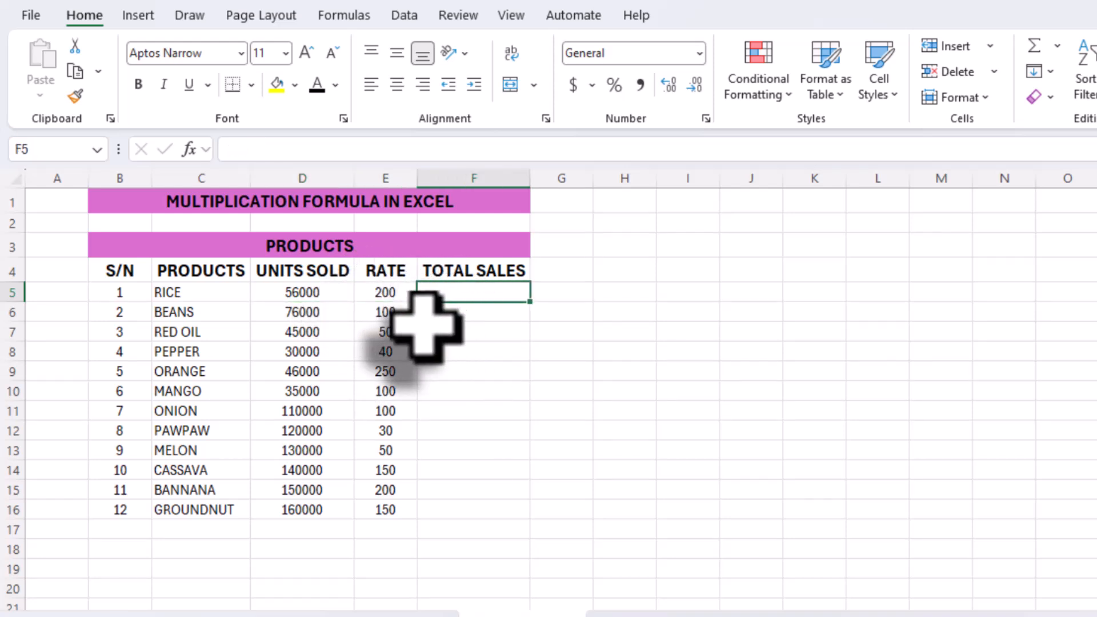
pyautogui.write('=')
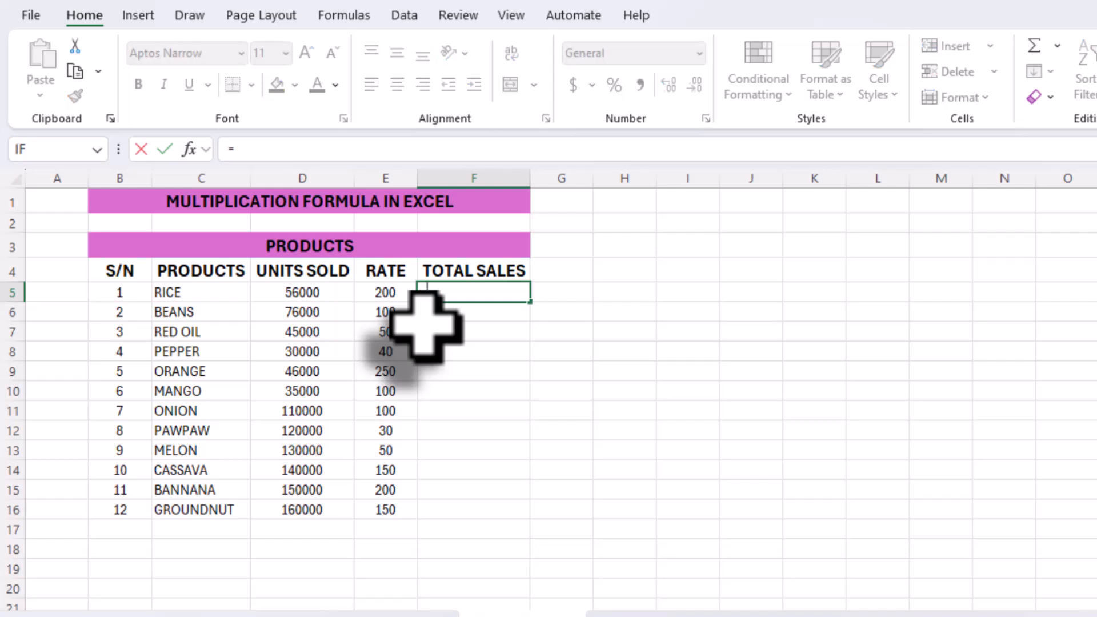
pyautogui.click(315, 293)
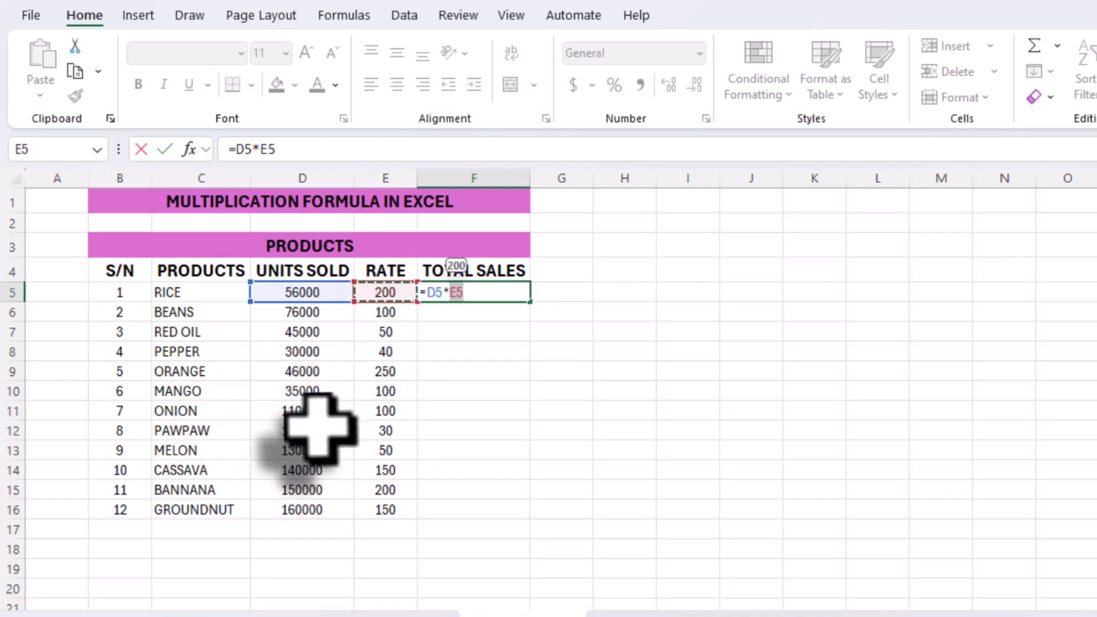
pyautogui.press('Return')
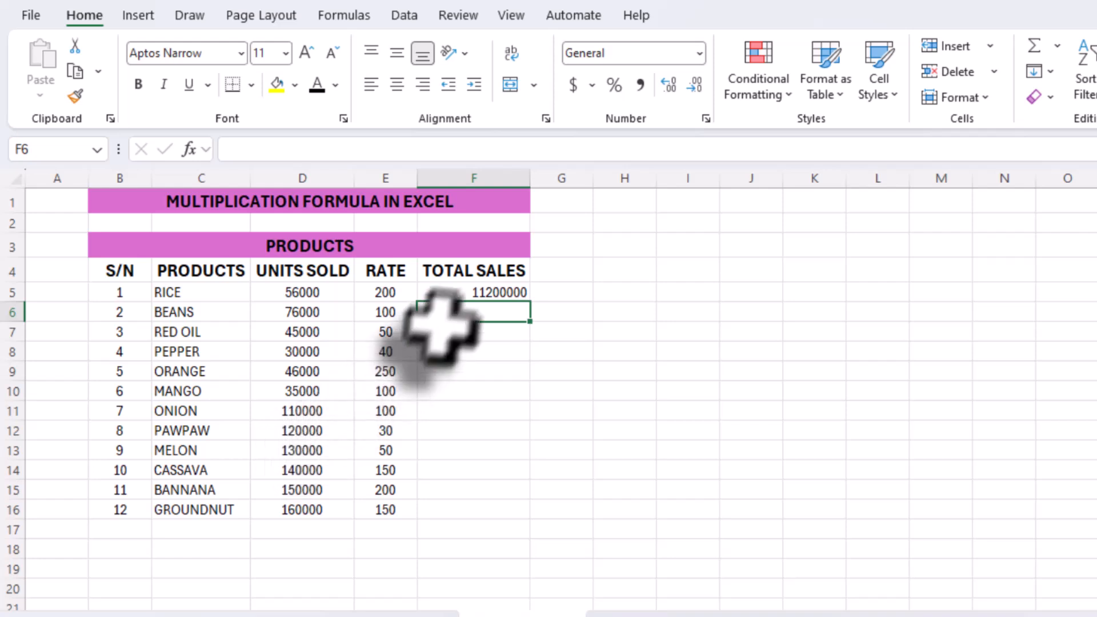
pyautogui.click(457, 291)
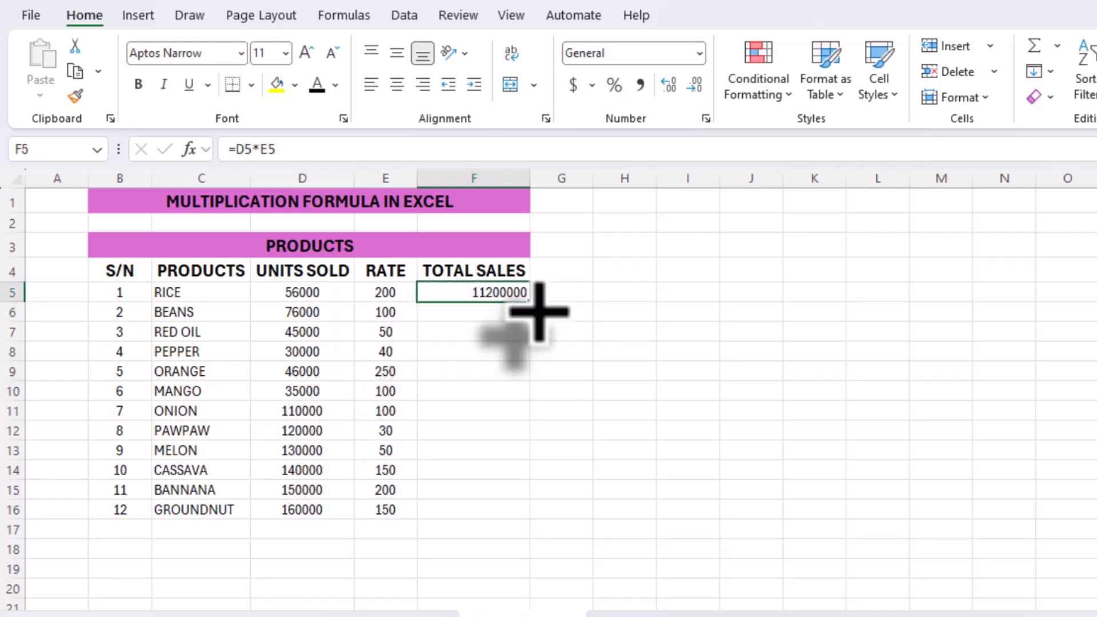
pyautogui.moveTo(539, 311); pyautogui.dragTo(531, 509)
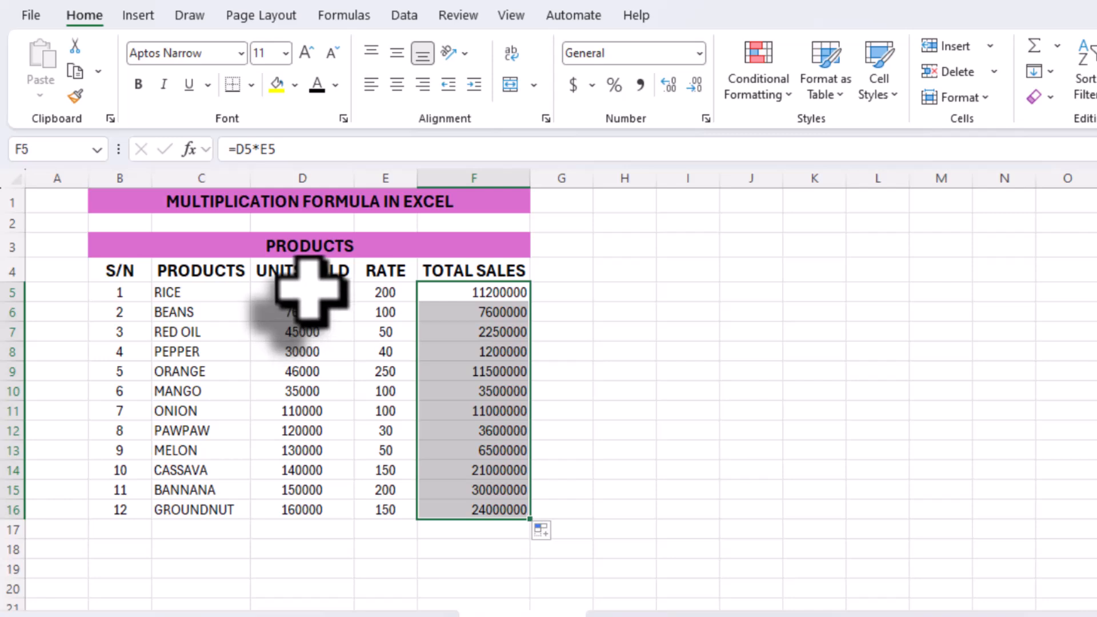
# Check the copied total sales formulas for BEANS and RED OIL against their units sold and rate cells.
pyautogui.click(375, 293)
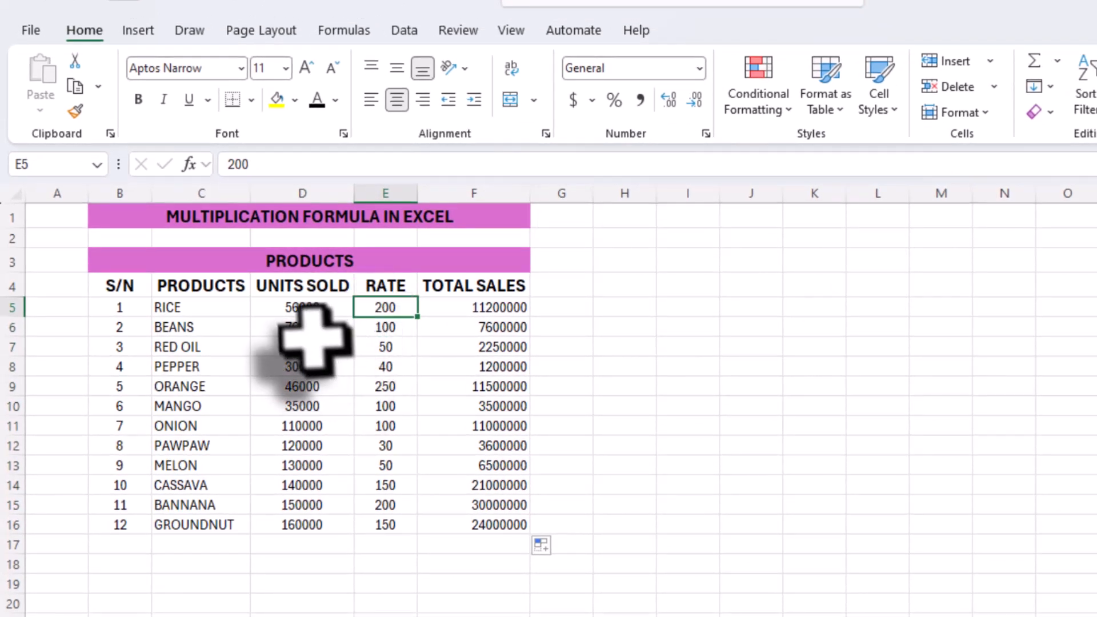
pyautogui.click(312, 329)
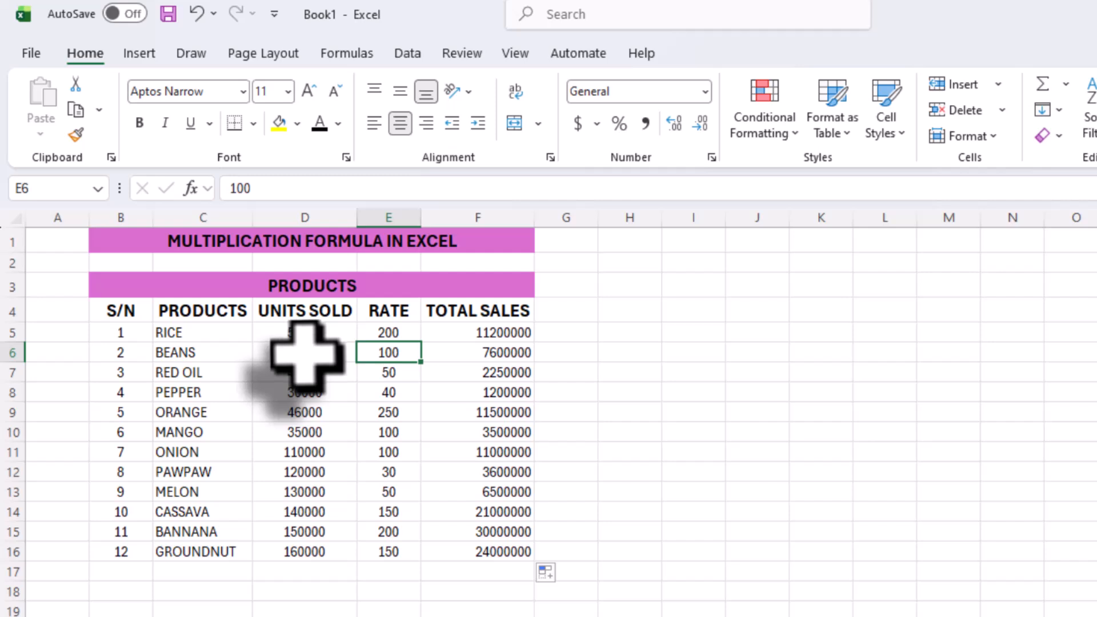
pyautogui.click(513, 359)
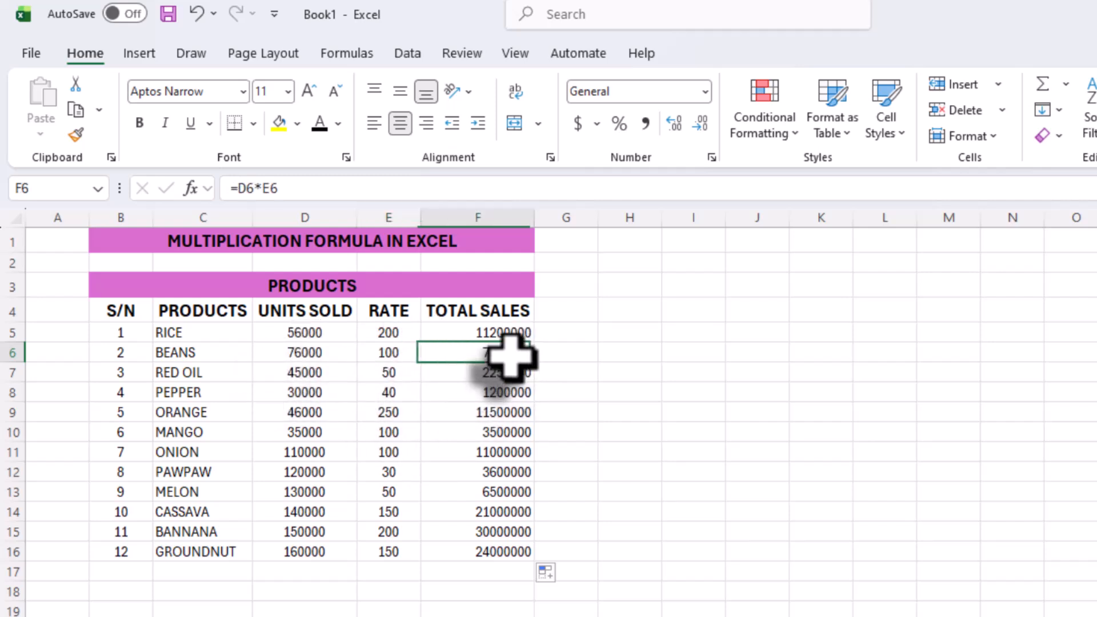
pyautogui.click(305, 374)
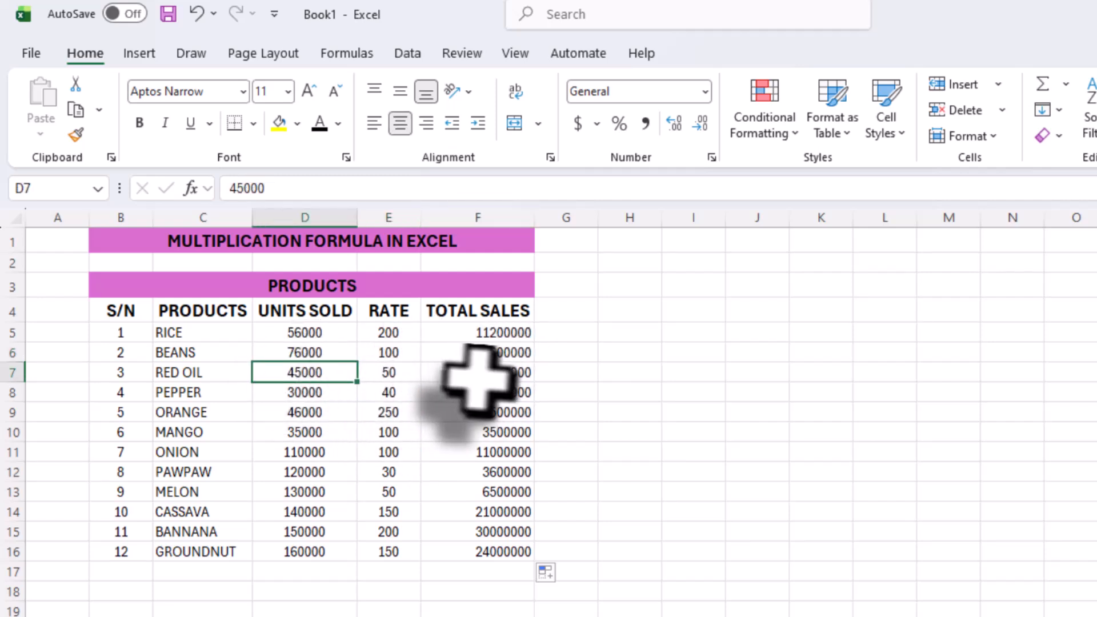
pyautogui.click(503, 376)
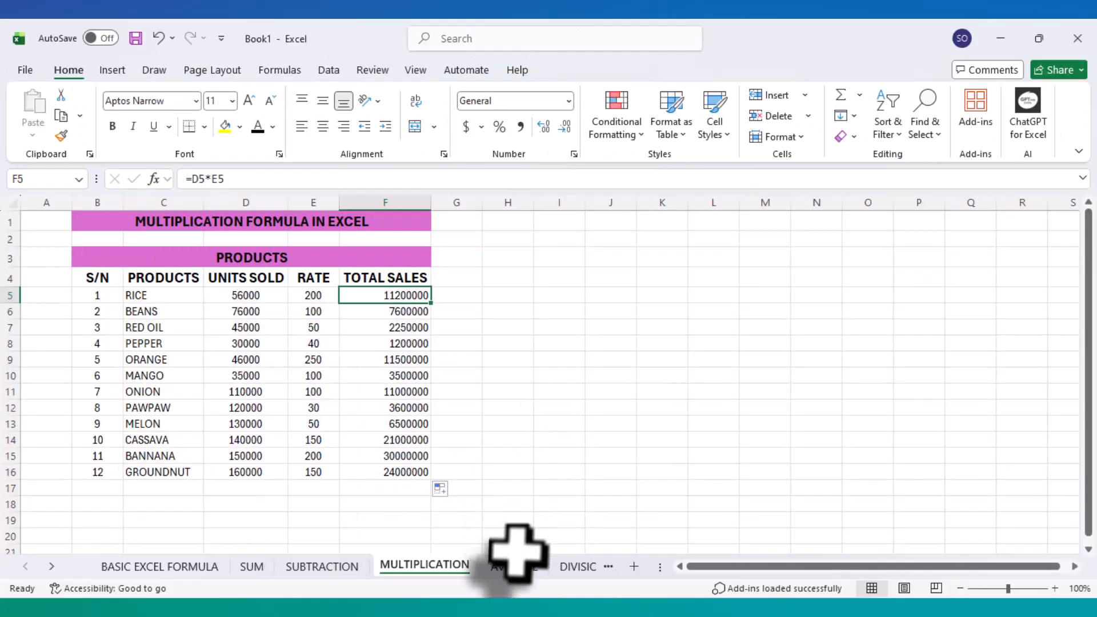
# Open the AVERAGE sheet and review EMPLOYEE 1's B1 to B5 values in cells D5 through H5.
pyautogui.click(522, 573)
pyautogui.click(525, 464)
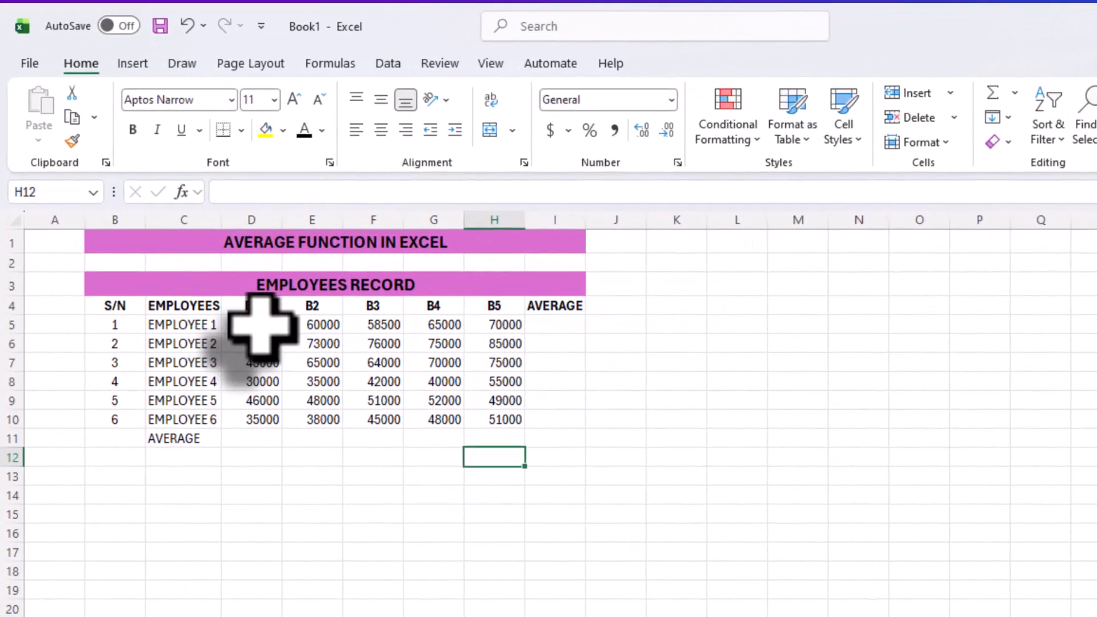
pyautogui.click(280, 339)
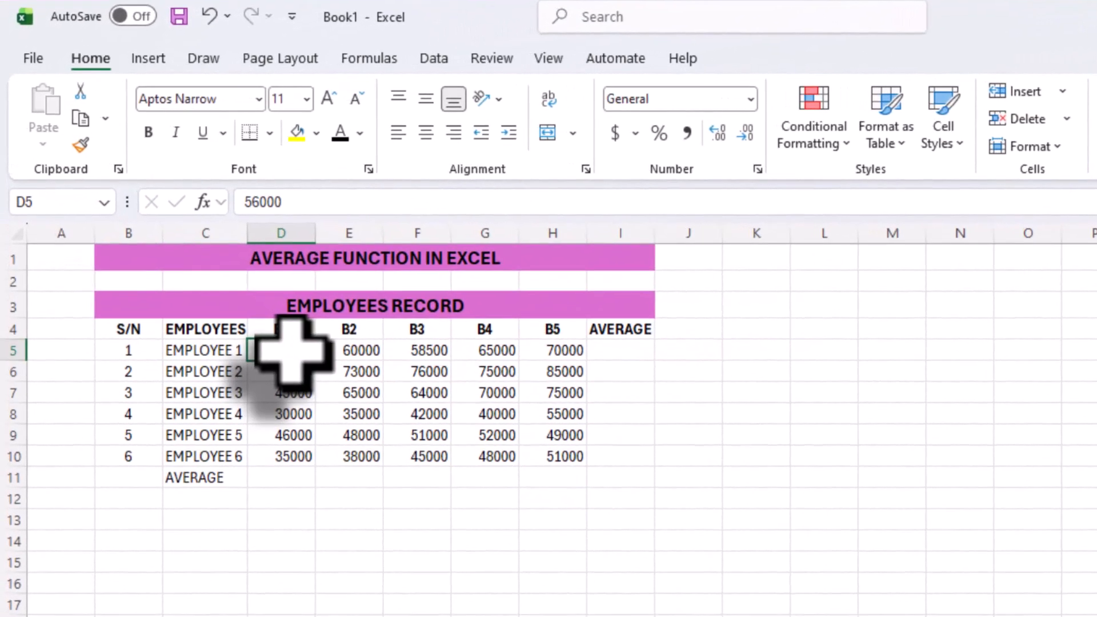
pyautogui.click(359, 353)
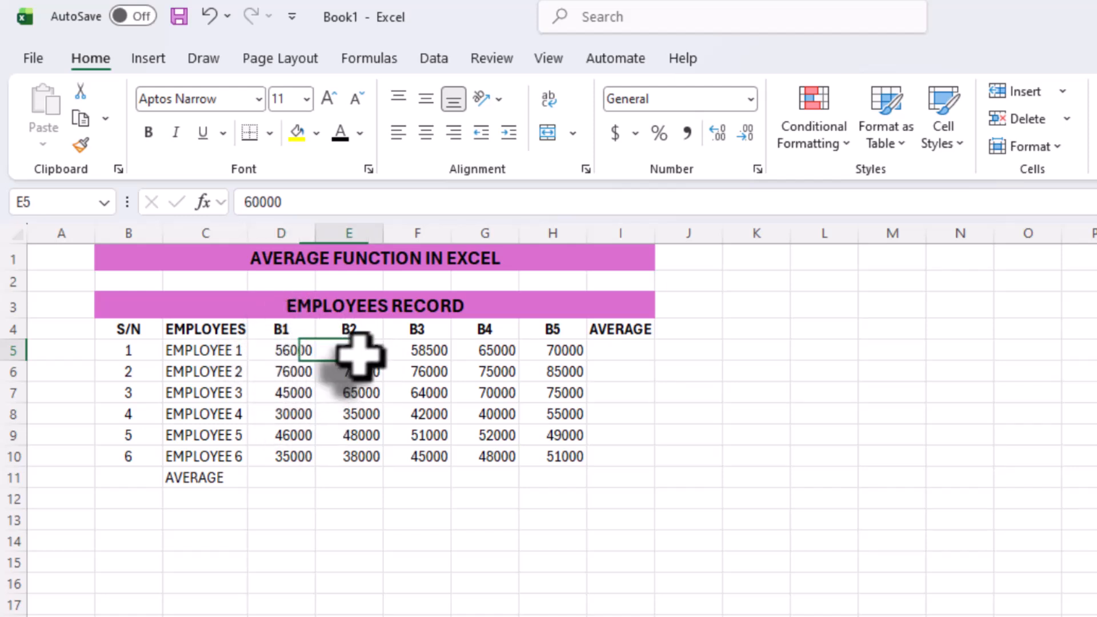
pyautogui.click(440, 353)
pyautogui.click(499, 352)
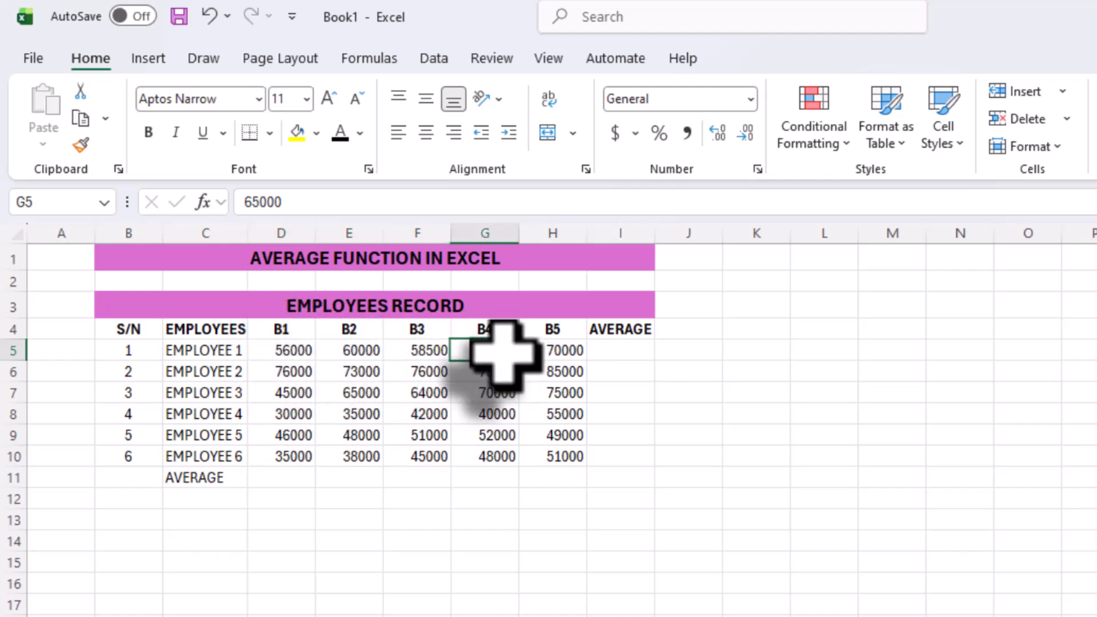
pyautogui.click(568, 351)
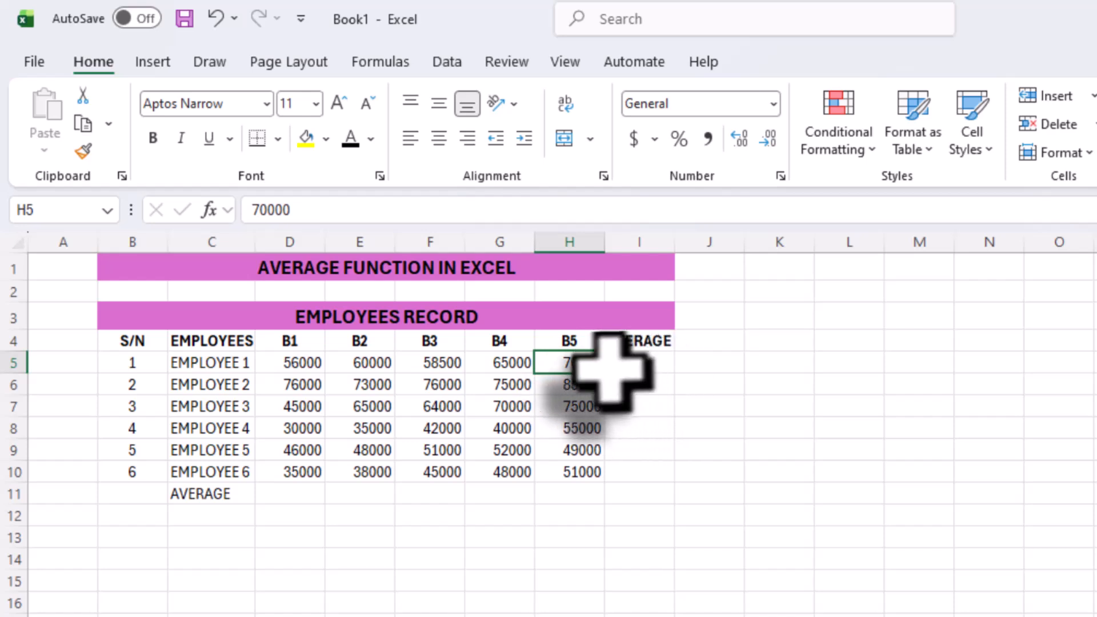
# Enter the formula =AVERAGE(D5:H5) manually in I5 for EMPLOYEE 1's average.
pyautogui.click(631, 364)
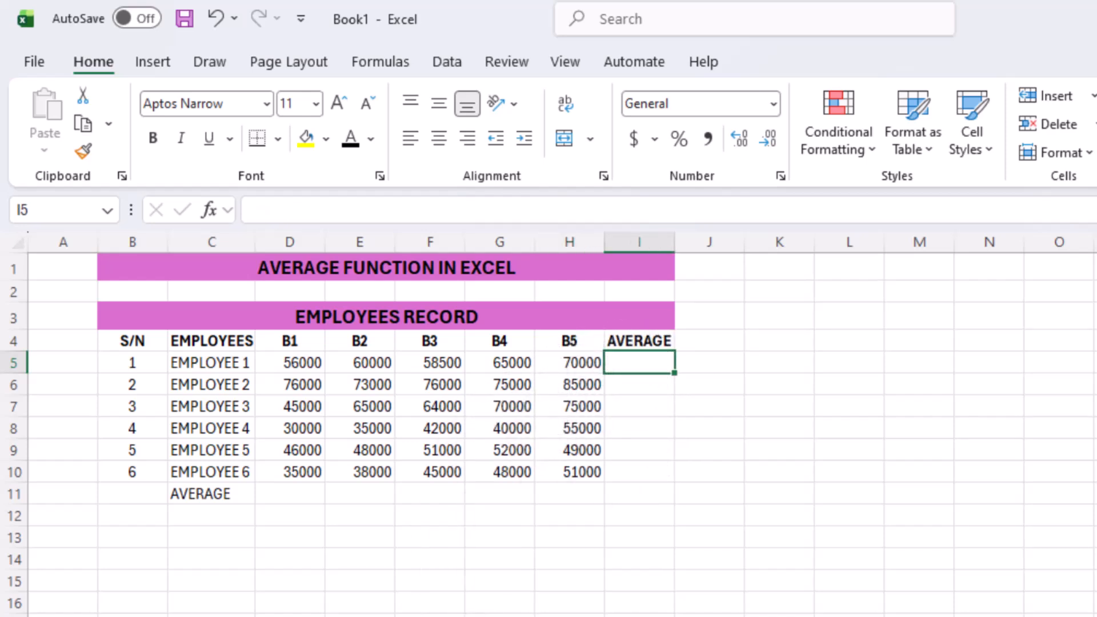
pyautogui.write('=')
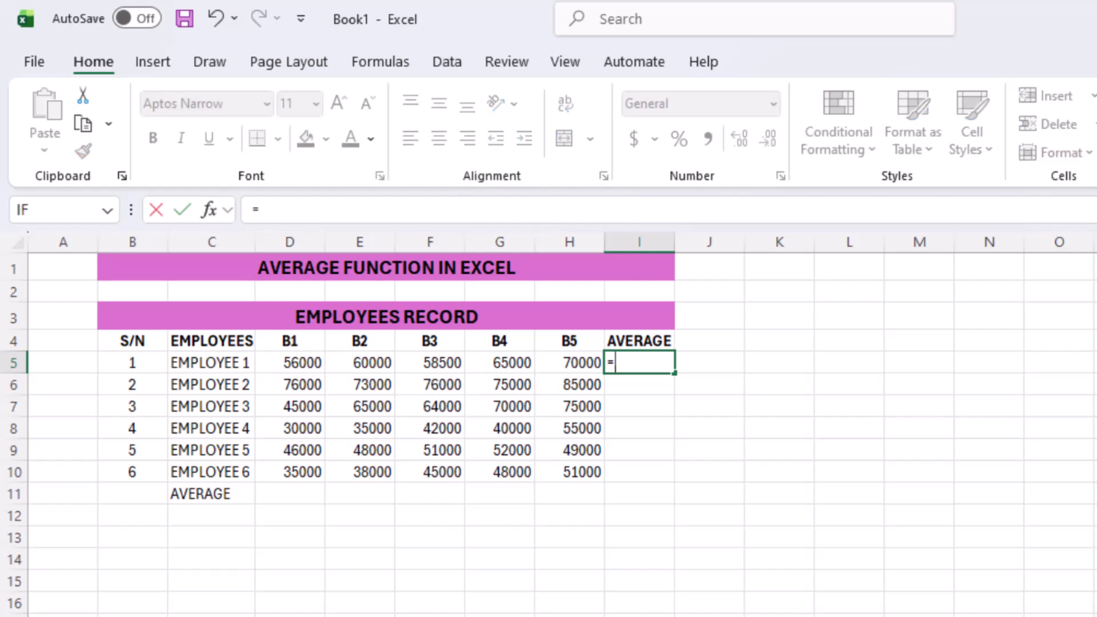
pyautogui.write('AVERA')
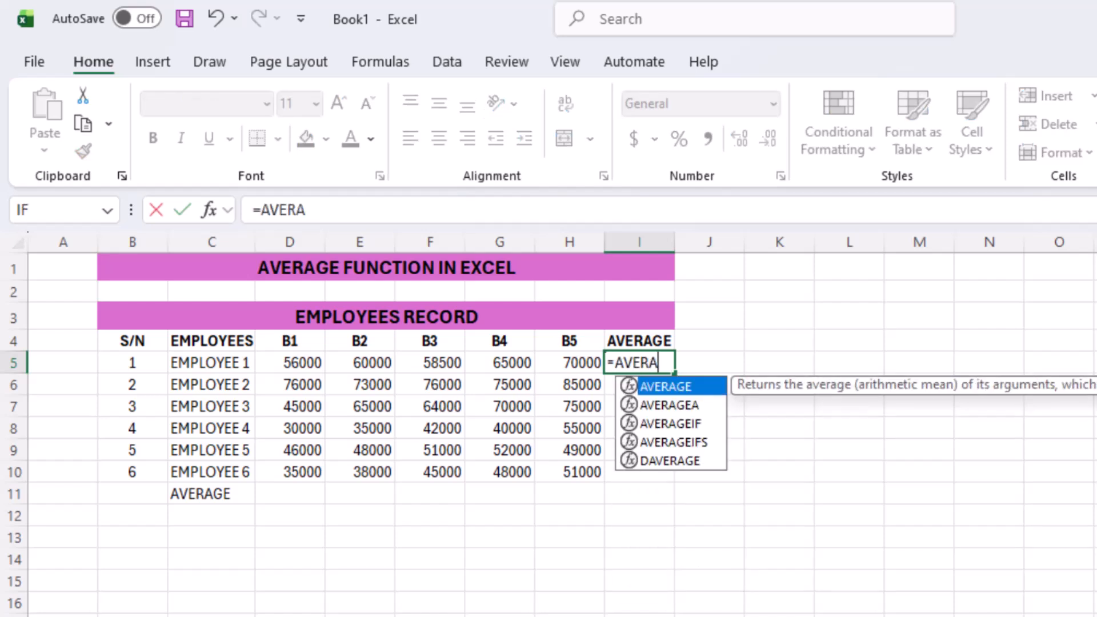
pyautogui.write('(')
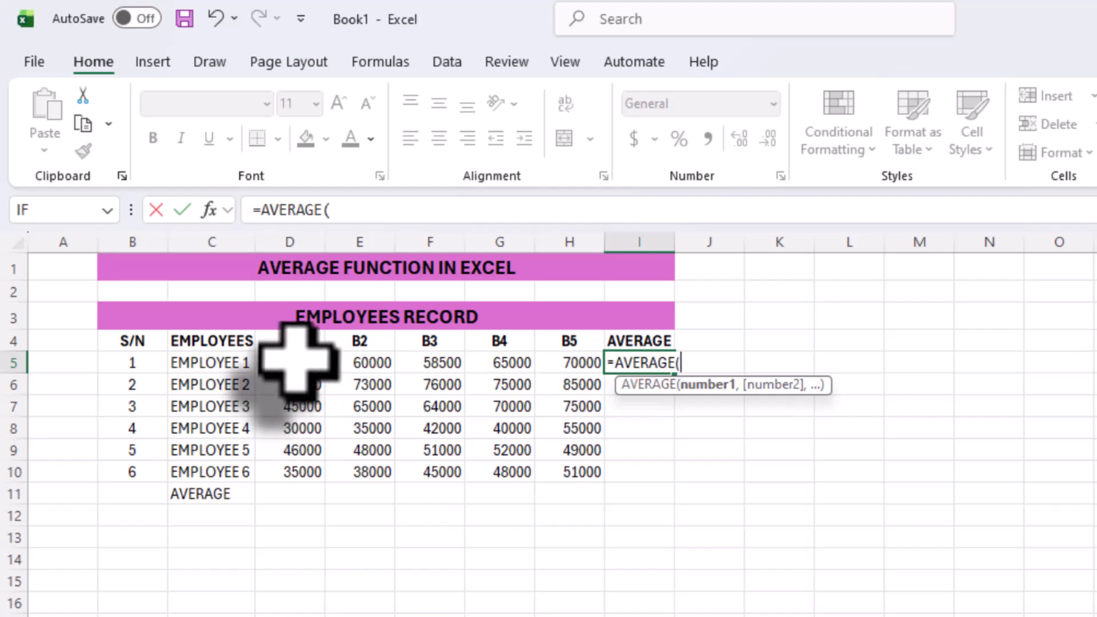
pyautogui.moveTo(423, 362); pyautogui.dragTo(571, 363)
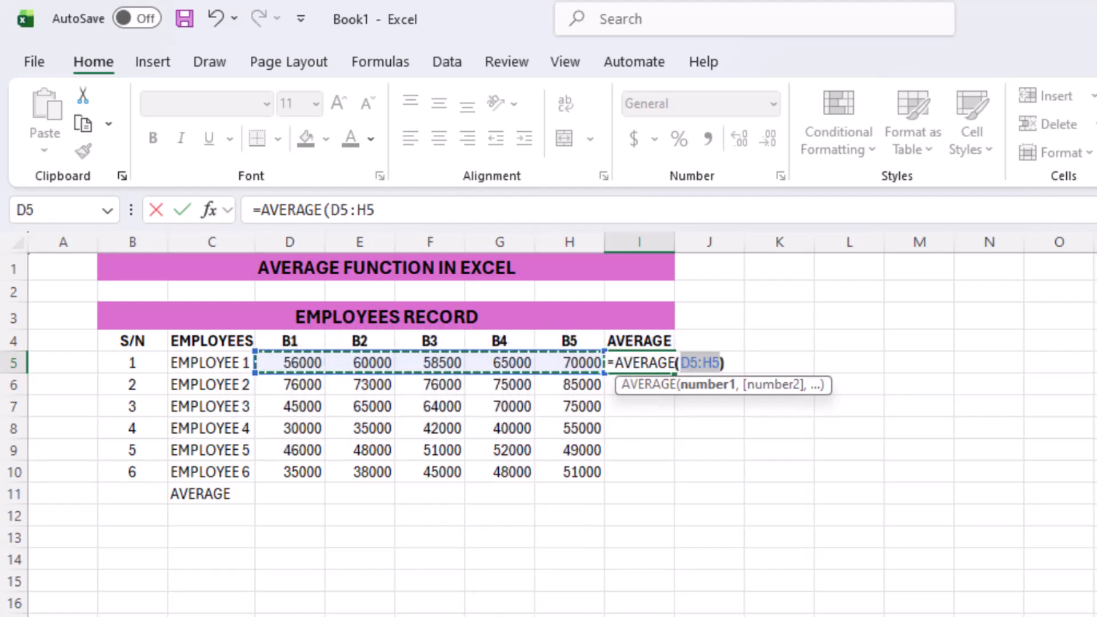
pyautogui.press('Return')
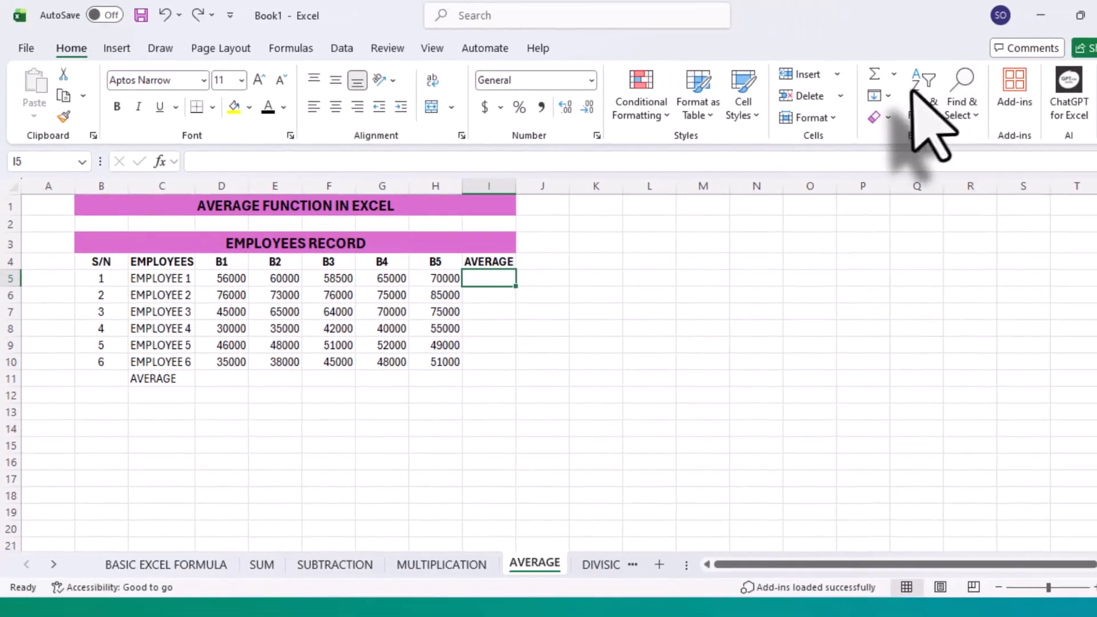
# Calculate EMPLOYEE 1's average of D5:H5 in I5 with AutoSum's Average function and copy the formula down to I11.
pyautogui.click(902, 74)
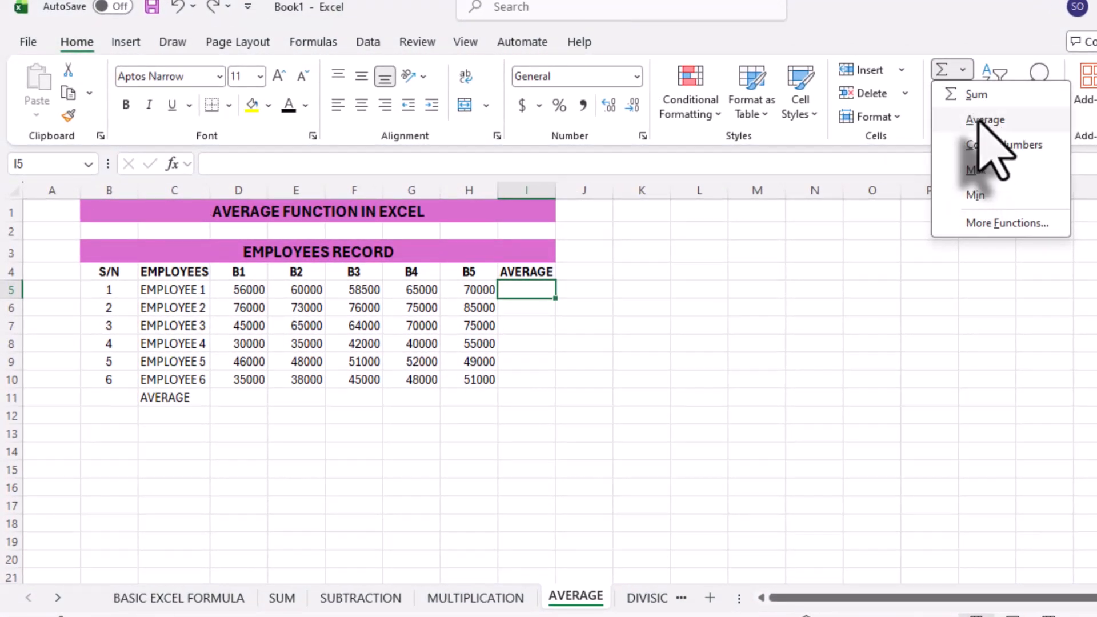
pyautogui.click(978, 121)
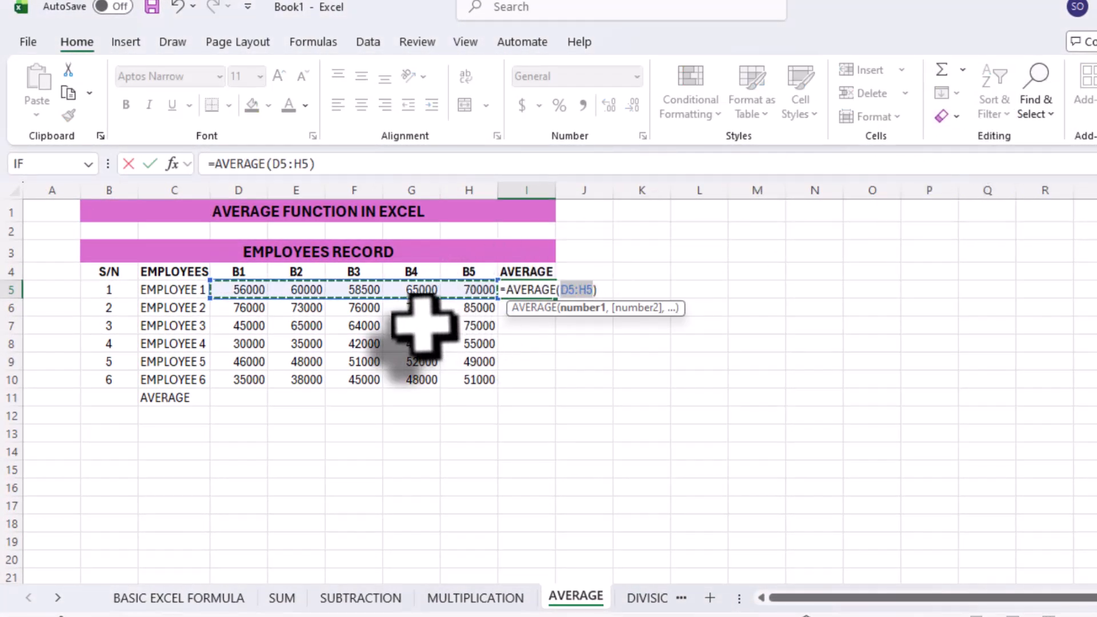
pyautogui.press('Return')
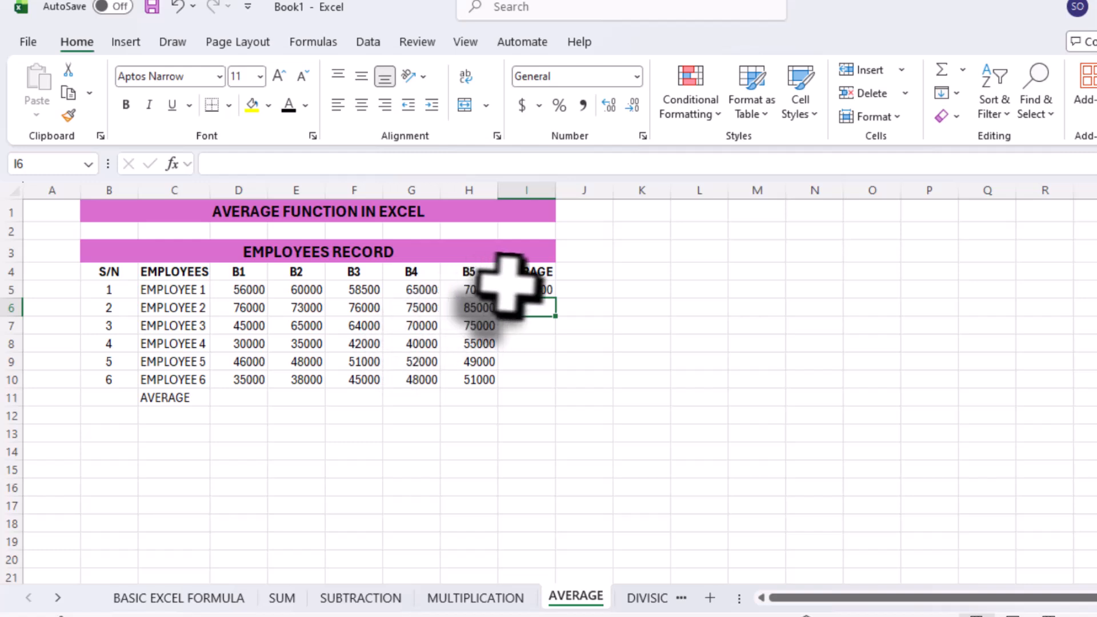
pyautogui.click(532, 290)
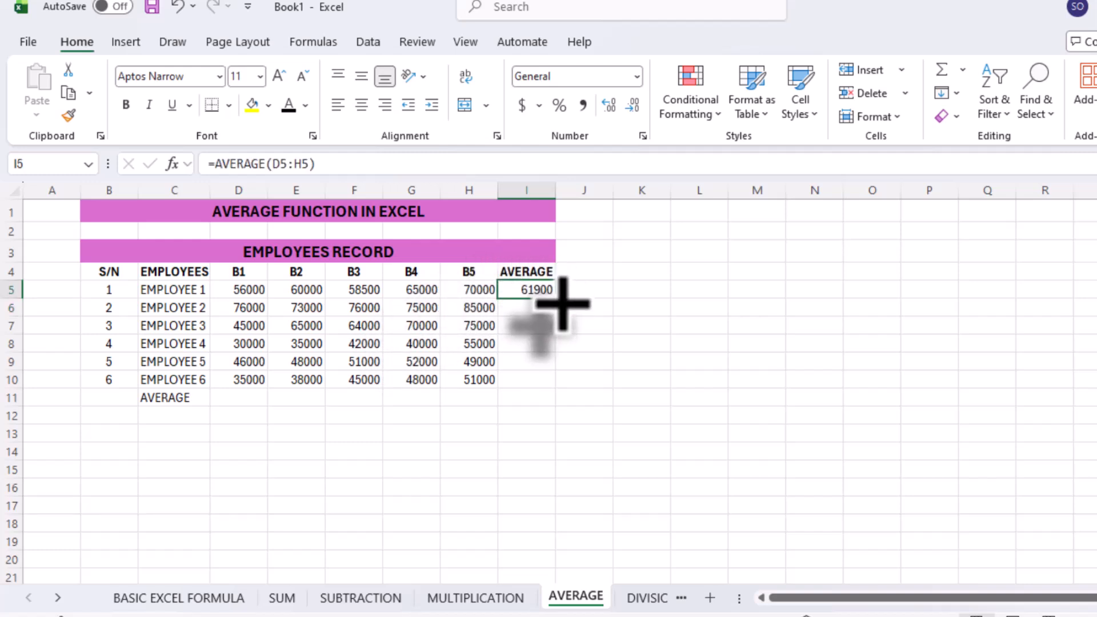
pyautogui.moveTo(555, 299); pyautogui.dragTo(543, 399)
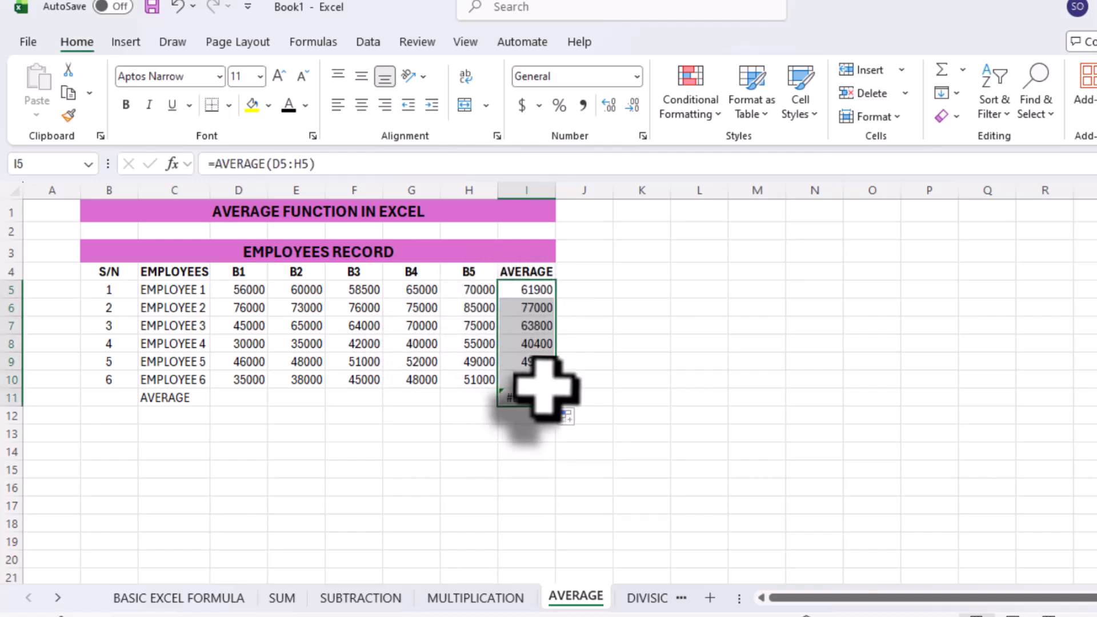
# Calculate the B1 column average of D5:D10 in D11 with AutoSum's Average function.
pyautogui.click(243, 395)
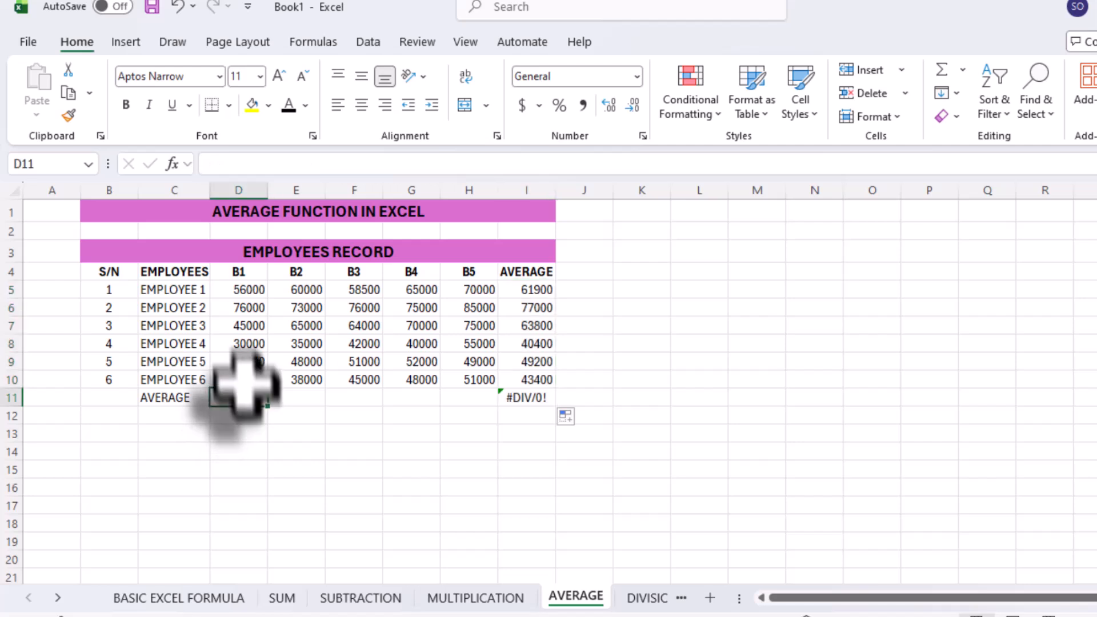
pyautogui.moveTo(250, 284); pyautogui.dragTo(253, 382)
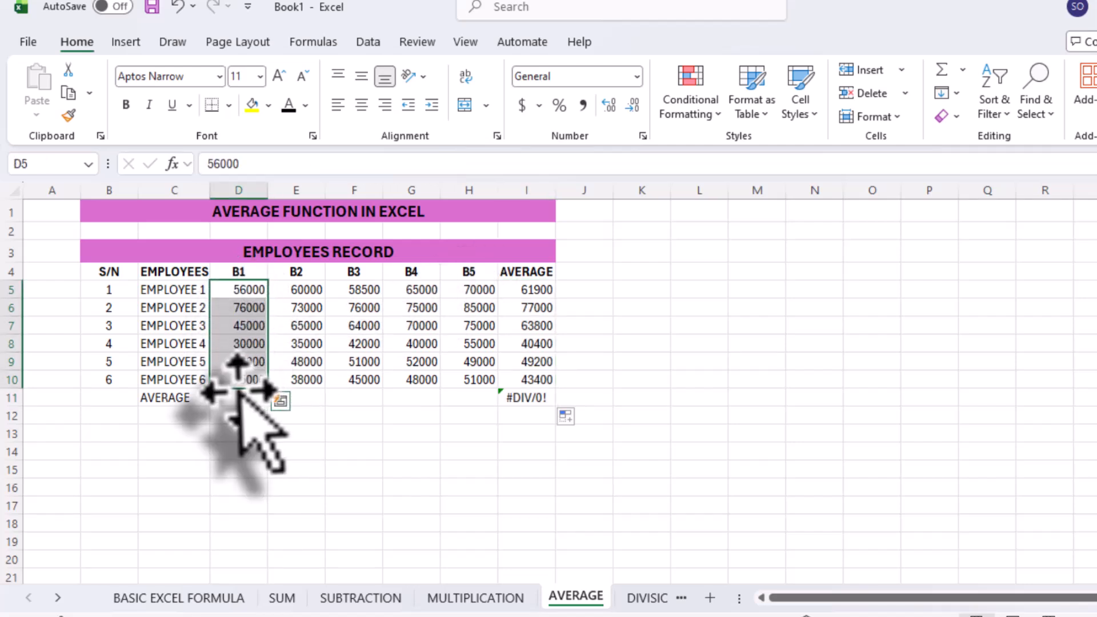
pyautogui.click(235, 398)
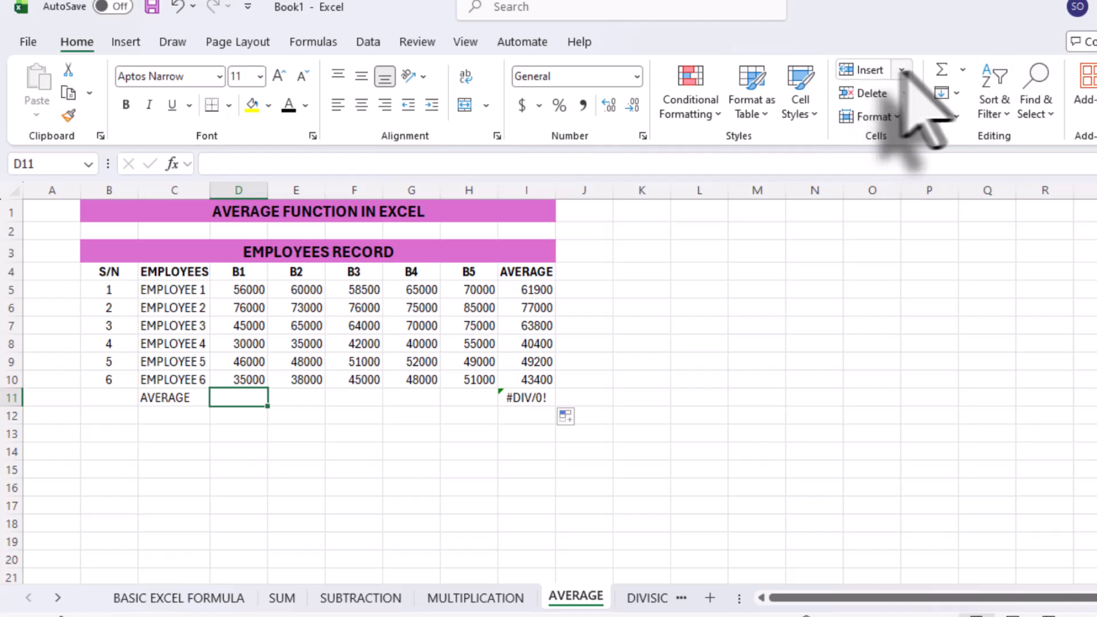
pyautogui.click(962, 70)
pyautogui.click(988, 119)
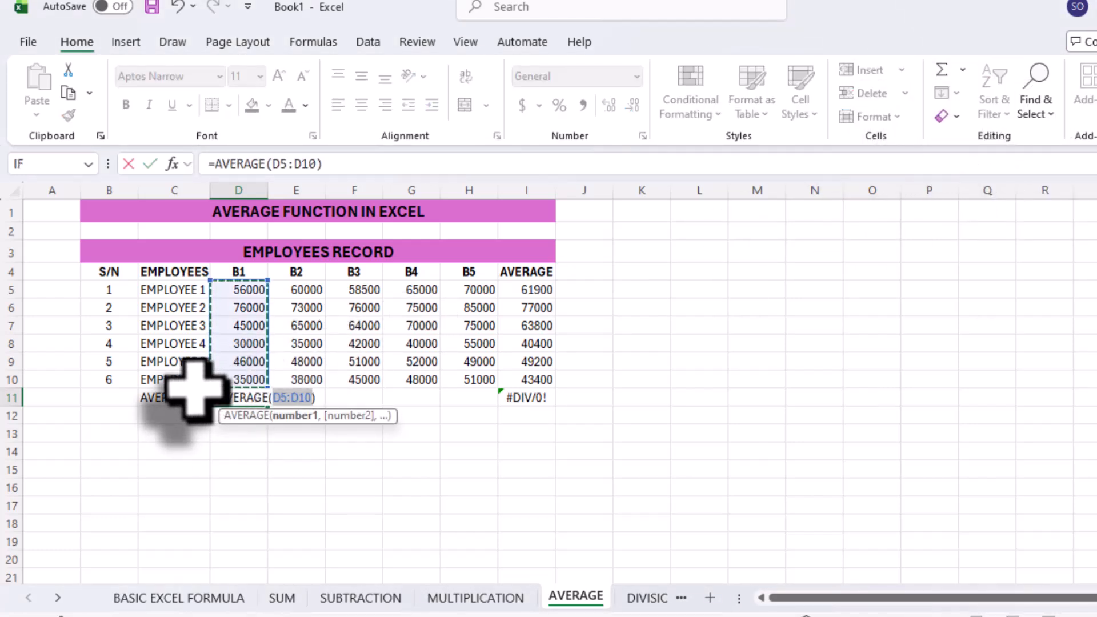
pyautogui.press('Return')
# Copy the B1 average formula from D11 across to H11, and check the overall average cell I11.
pyautogui.click(251, 398)
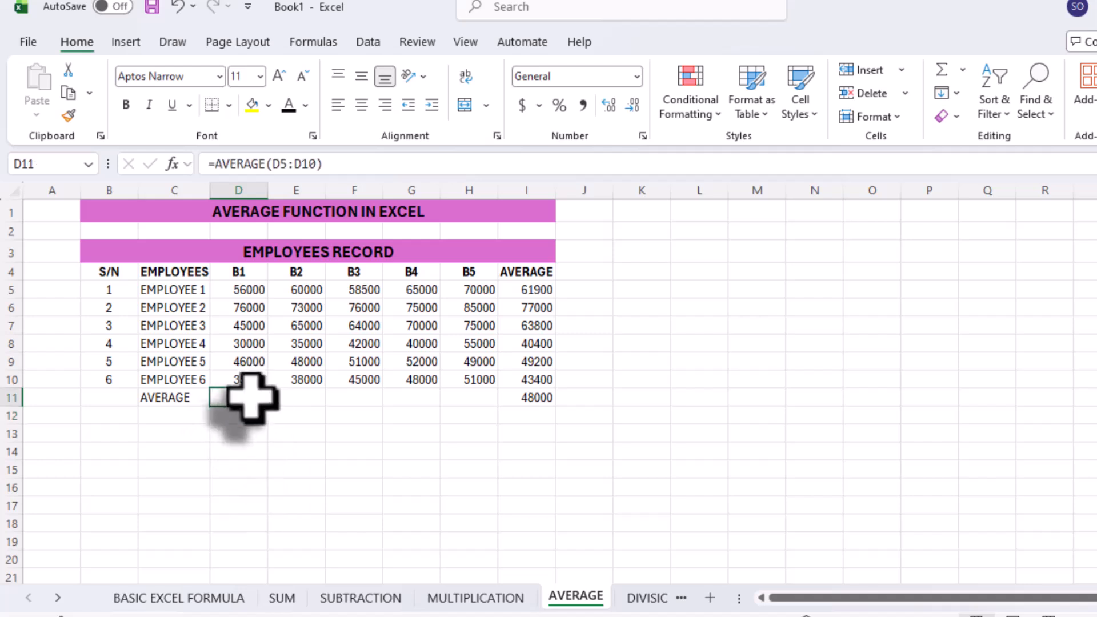
pyautogui.moveTo(276, 412); pyautogui.dragTo(485, 413)
pyautogui.click(534, 398)
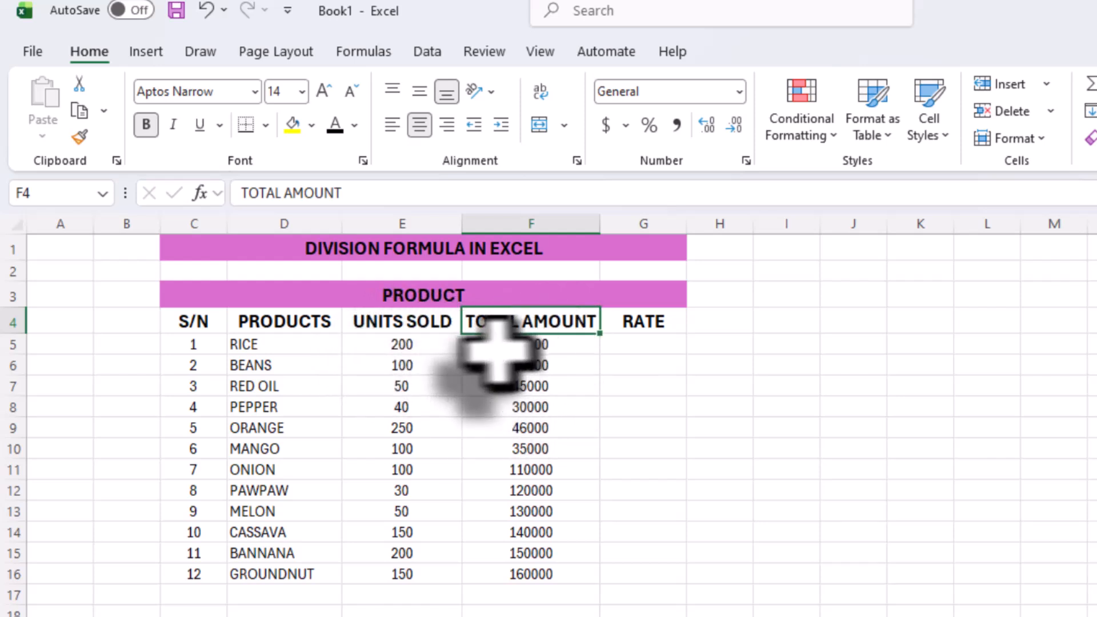
# On the division sheet, change the E4 header to UNIT SOLD and calculate RICE's rate in G5 with =F5/E5.
pyautogui.doubleClick(397, 322)
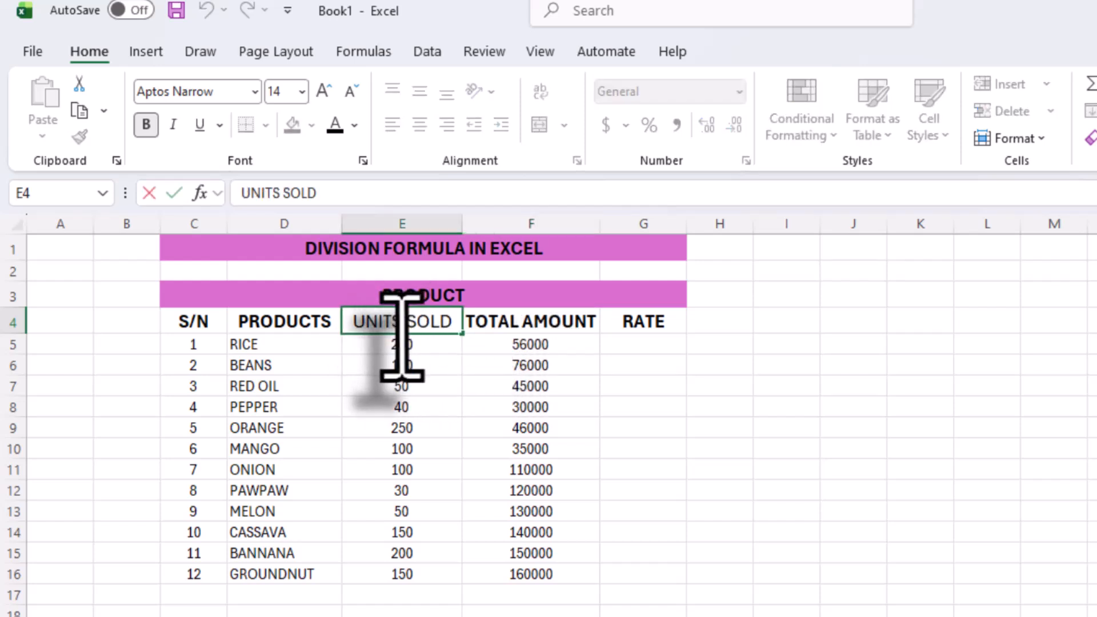
pyautogui.press('BackSpace')
pyautogui.click(629, 346)
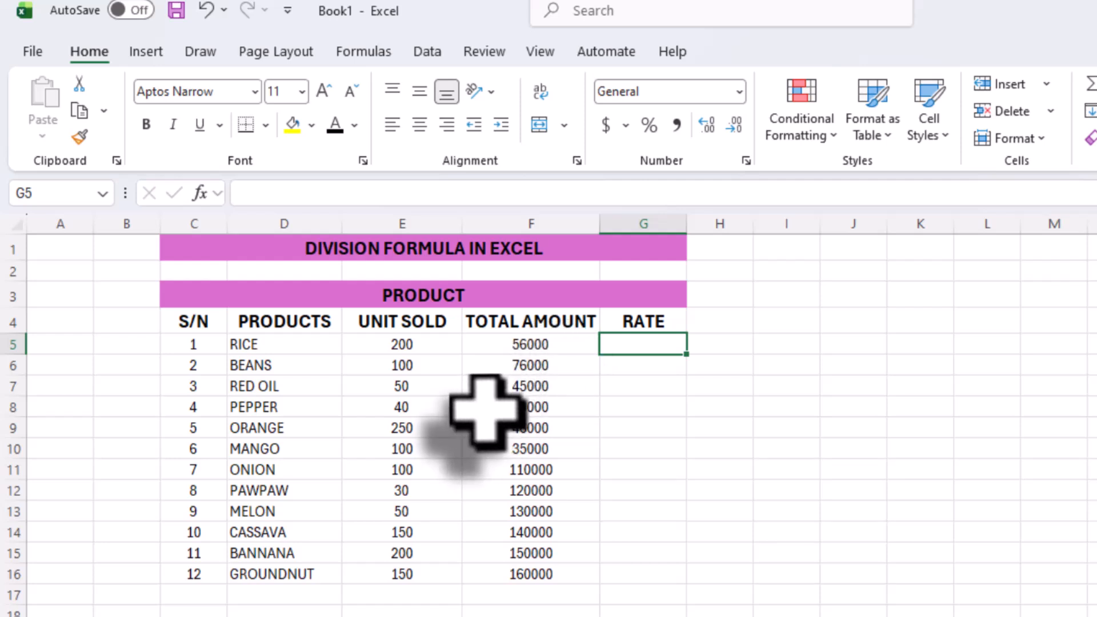
pyautogui.write('=')
pyautogui.click(543, 345)
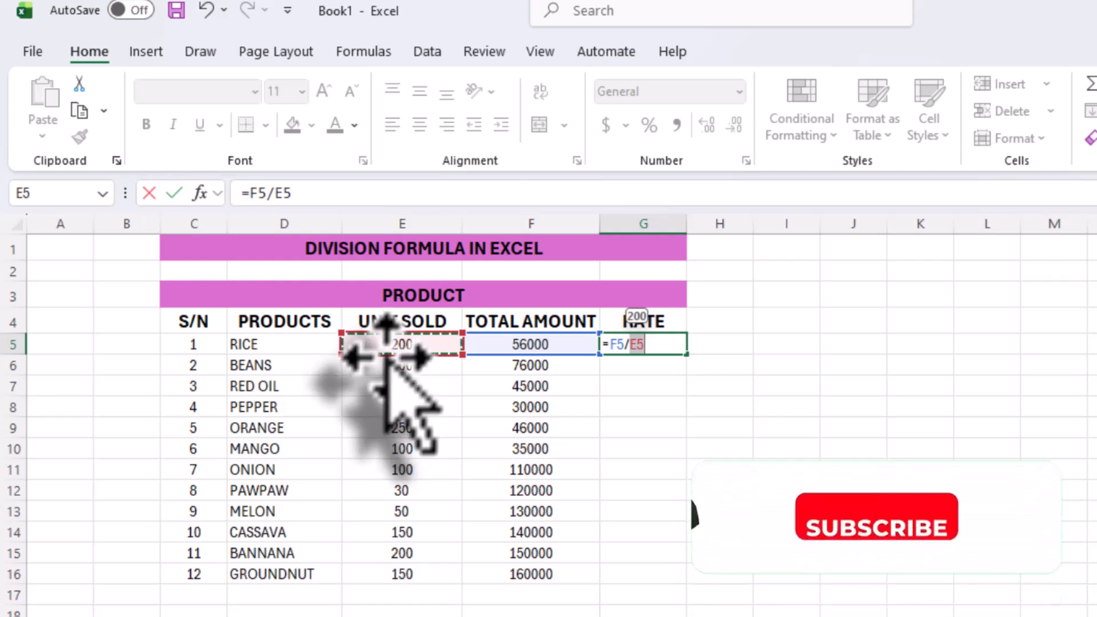
pyautogui.press('Return')
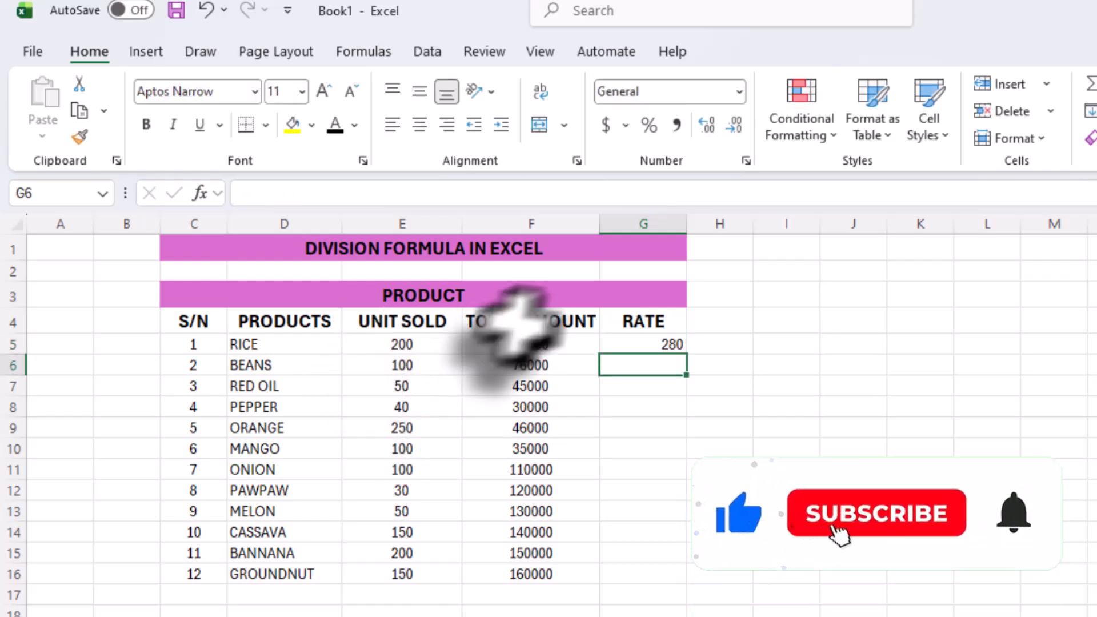
# Copy the rate formula from G5 down the RATE column for the remaining products.
pyautogui.click(645, 344)
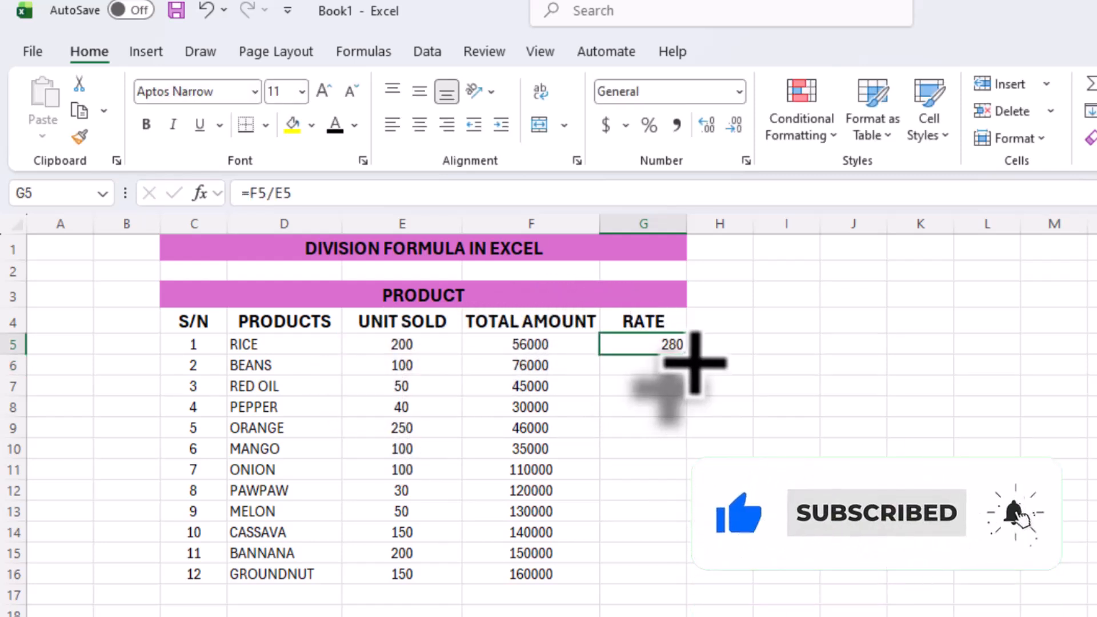
pyautogui.moveTo(694, 363); pyautogui.dragTo(694, 583)
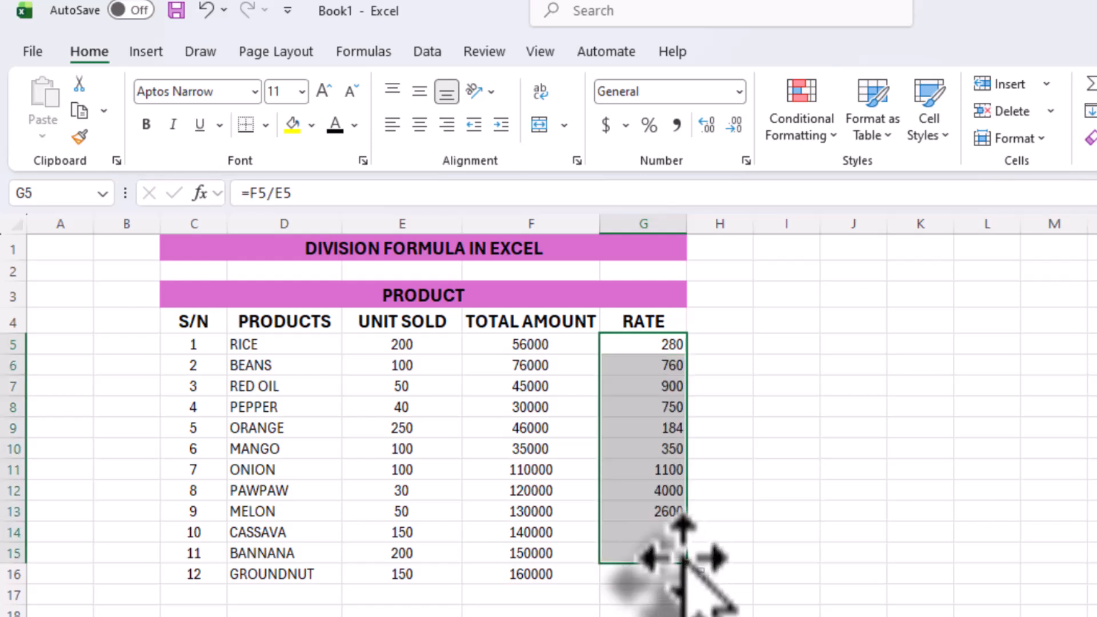
pyautogui.click(698, 506)
pyautogui.click(673, 558)
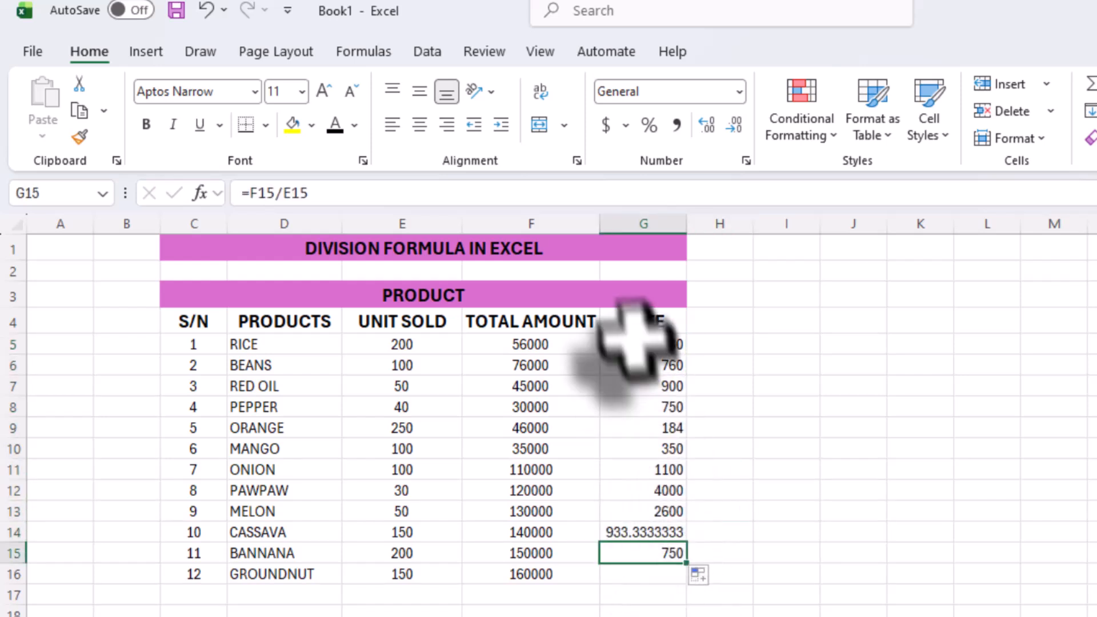
pyautogui.doubleClick(689, 564)
pyautogui.click(715, 534)
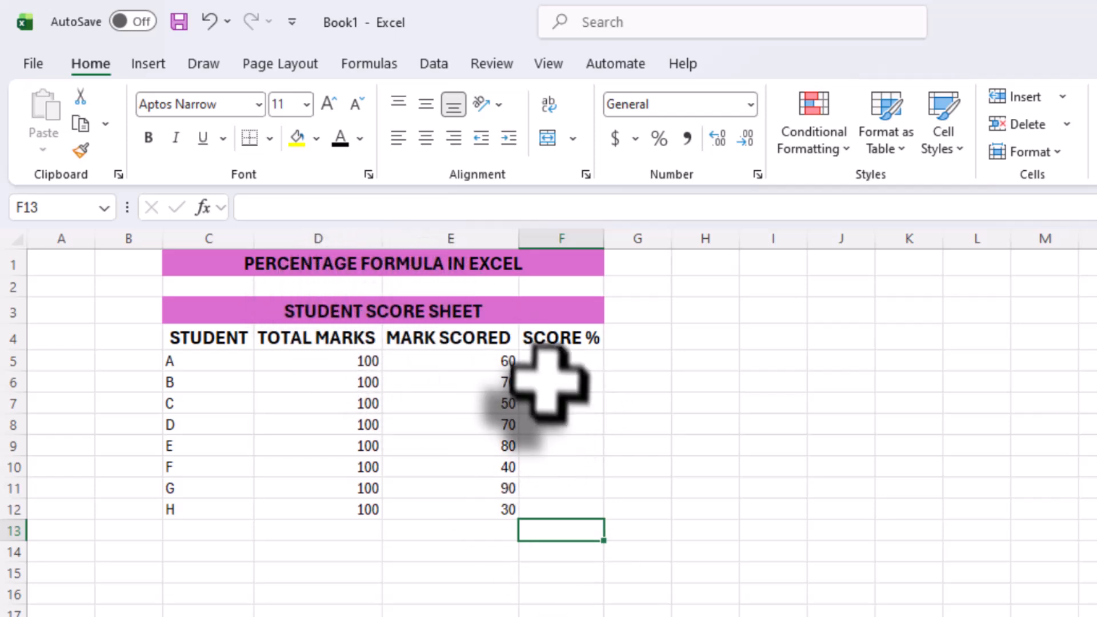
# On the percentage sheet, calculate student A's score in F5 with =E5/D5 and copy the formula down to F12.
pyautogui.click(557, 361)
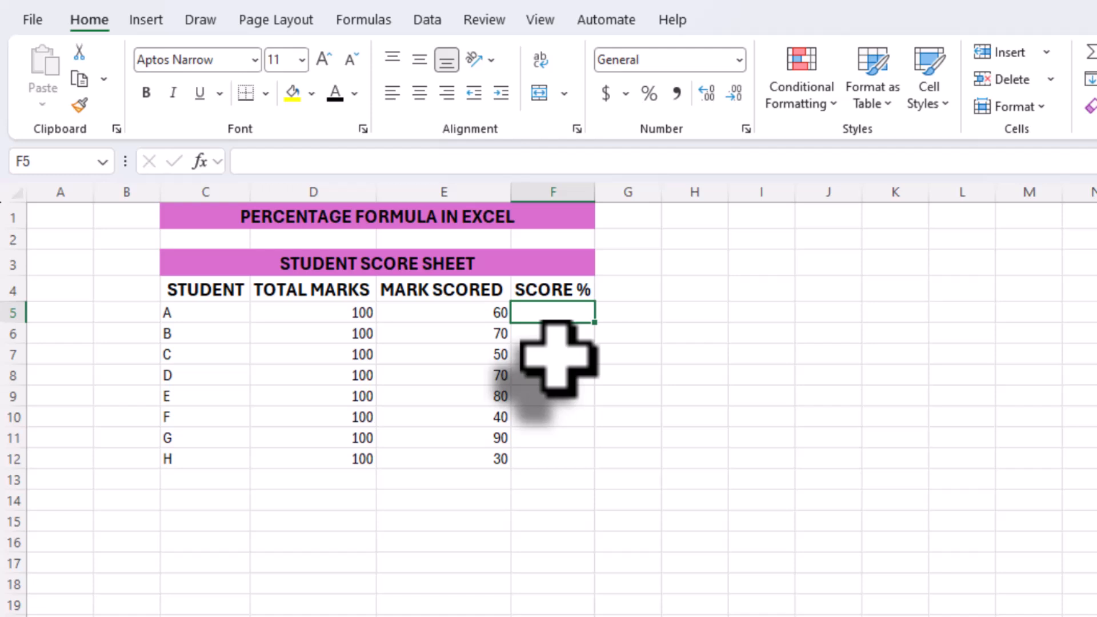
pyautogui.click(429, 312)
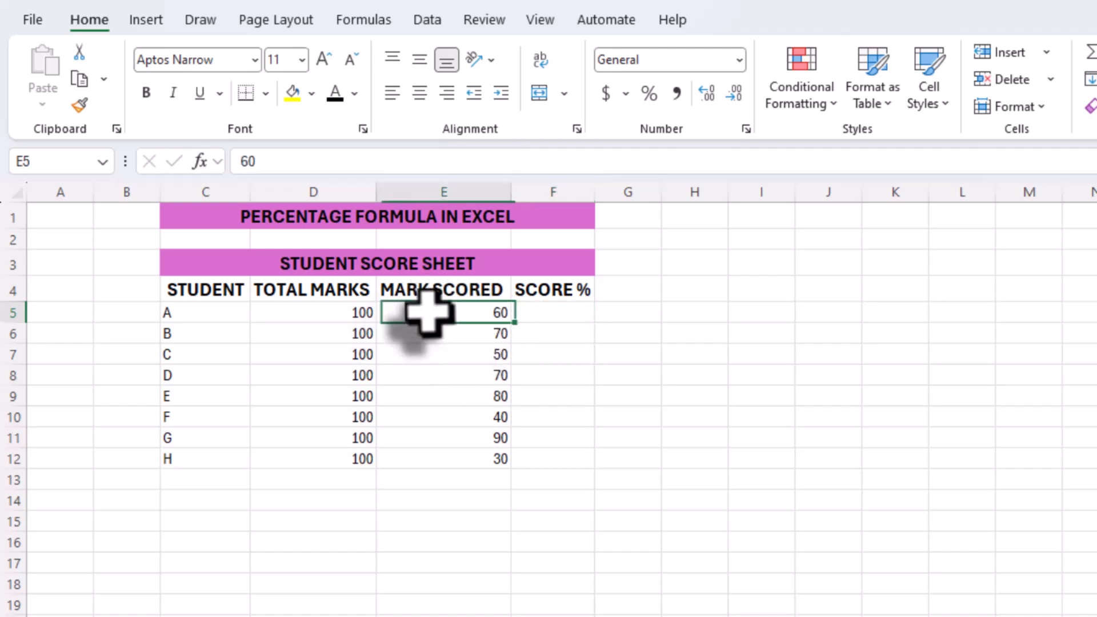
pyautogui.click(547, 310)
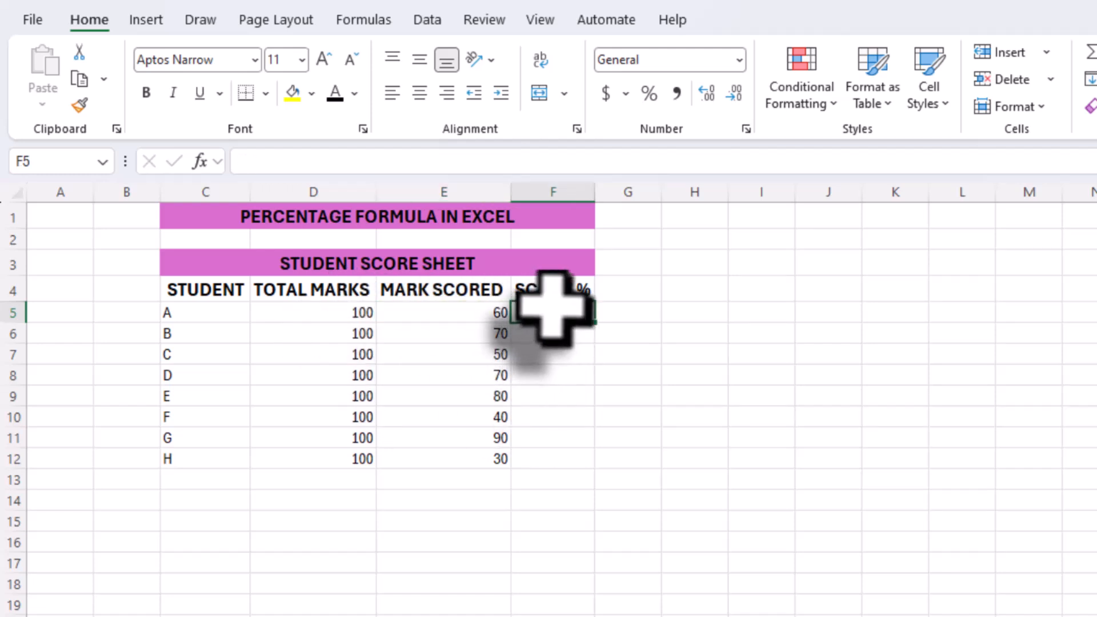
pyautogui.write('=')
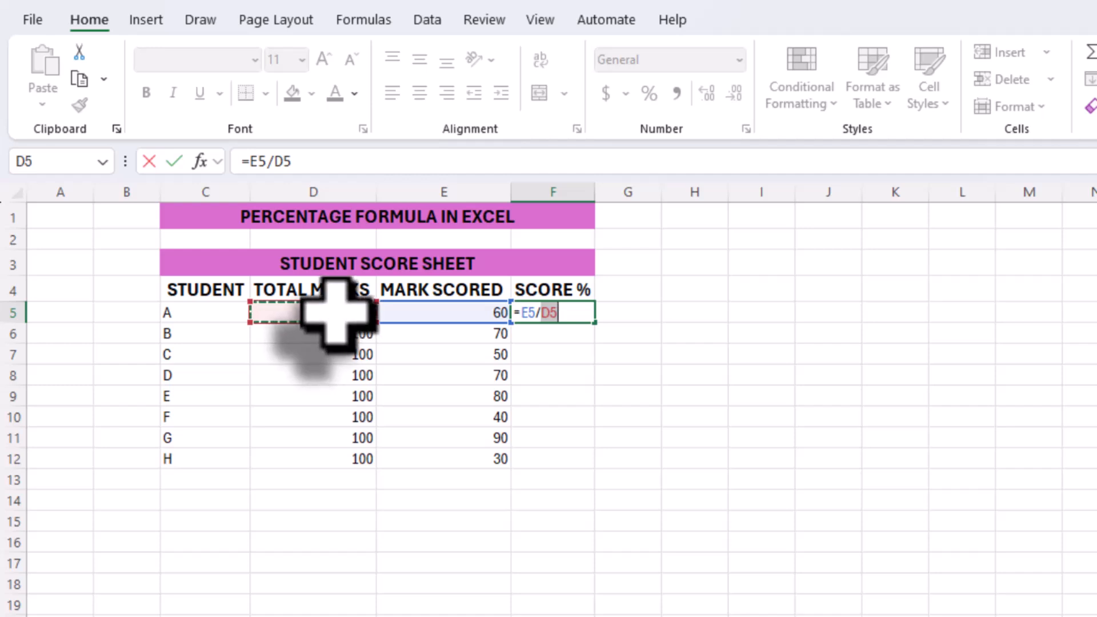
pyautogui.press('Return')
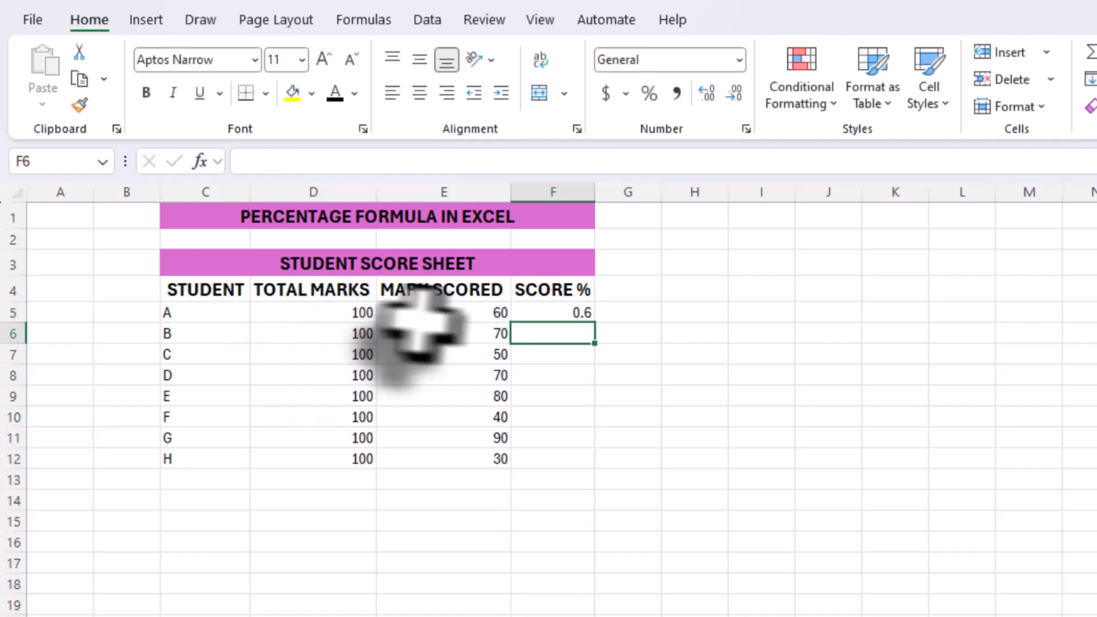
pyautogui.click(568, 312)
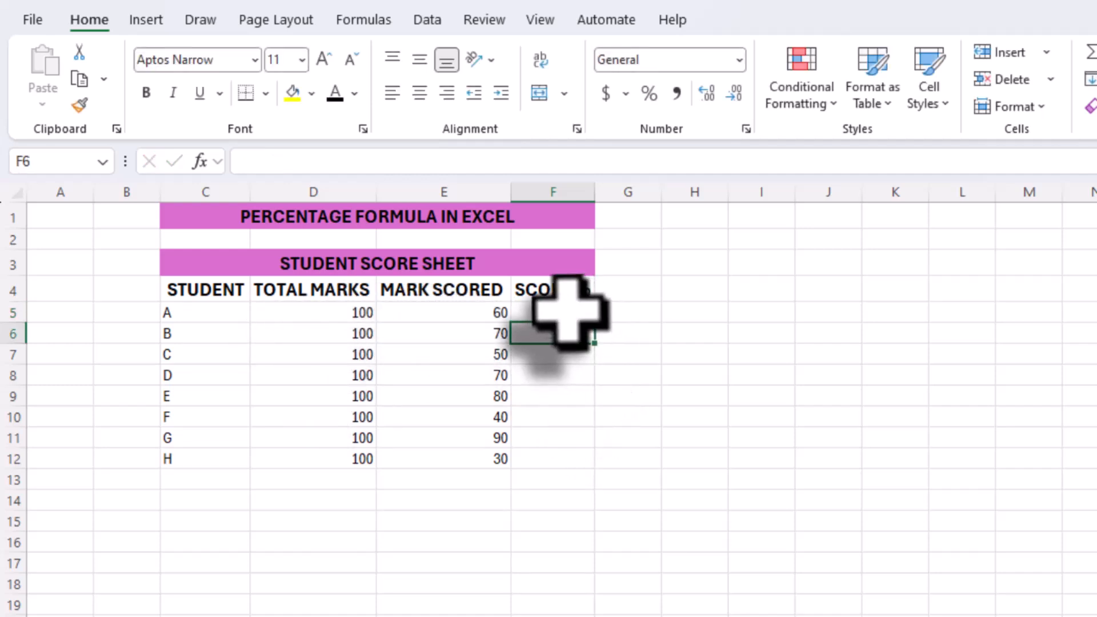
pyautogui.doubleClick(603, 329)
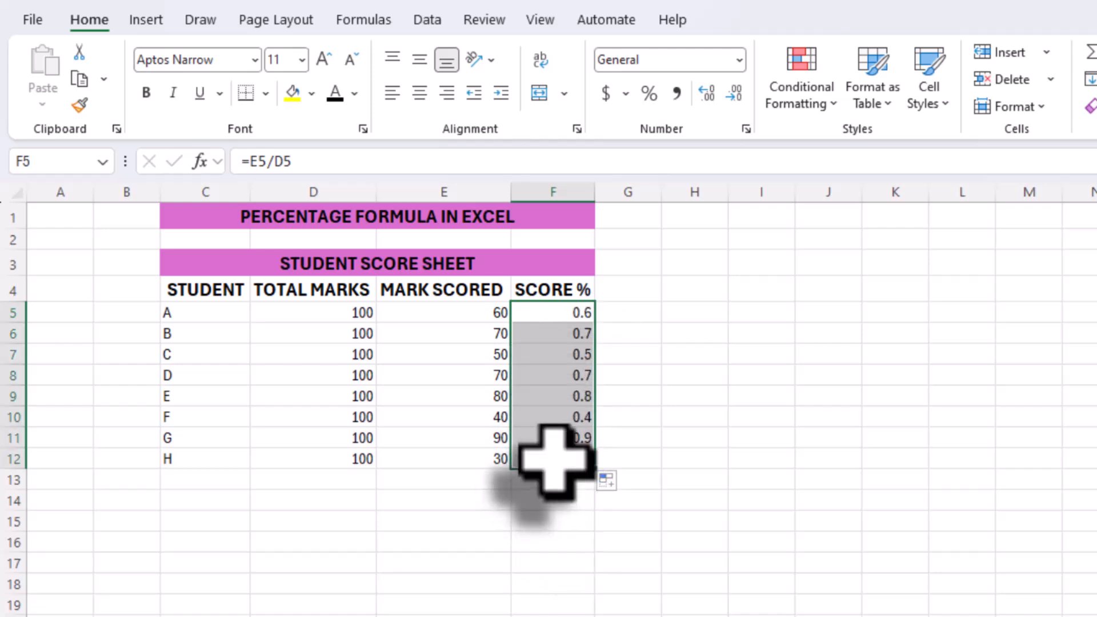
# Format the SCORE % values in F5:F12 as percentages.
pyautogui.click(546, 395)
pyautogui.click(546, 293)
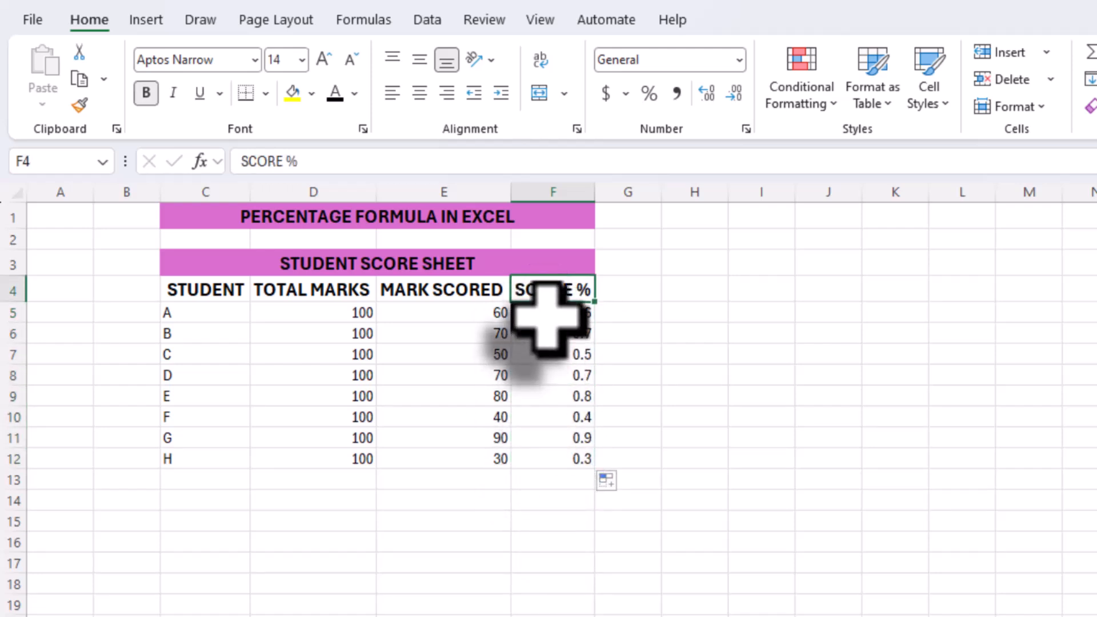
pyautogui.moveTo(545, 316); pyautogui.dragTo(552, 455)
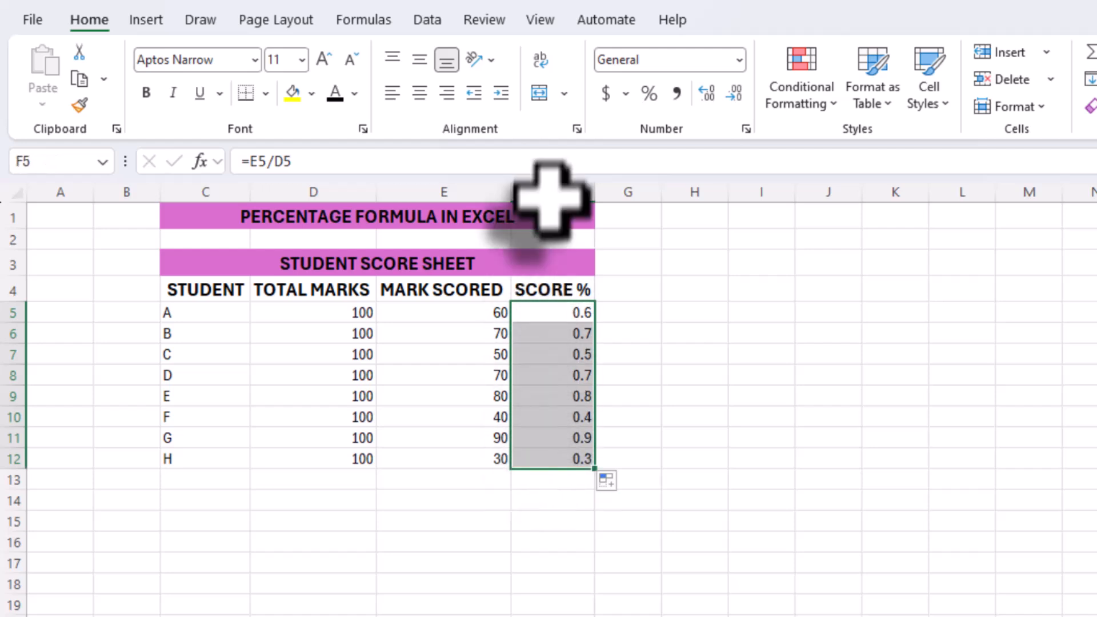
pyautogui.click(649, 91)
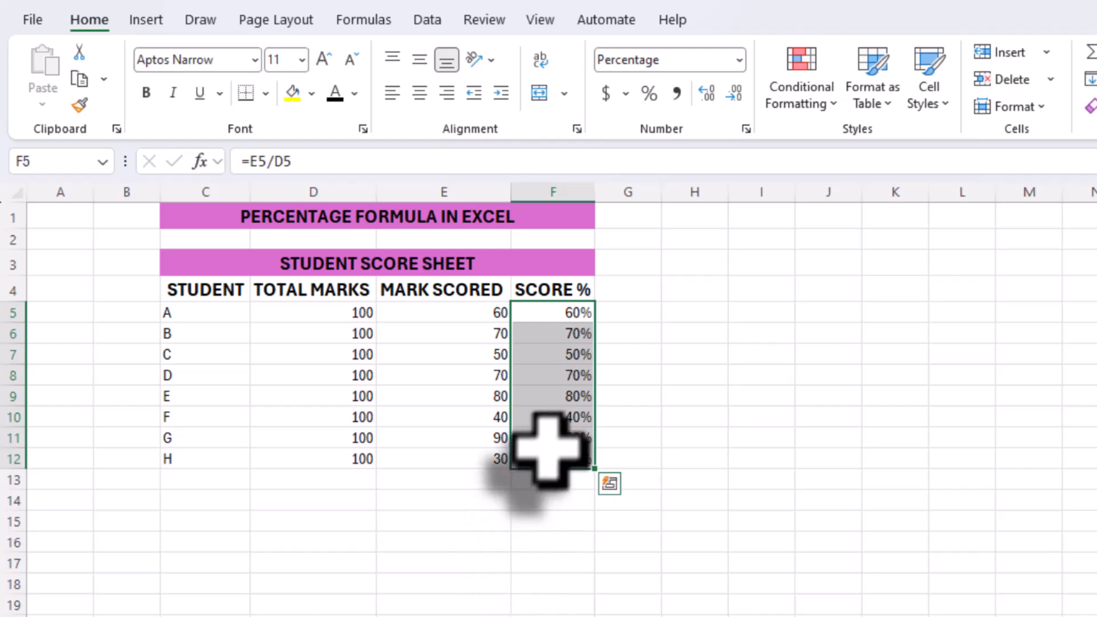